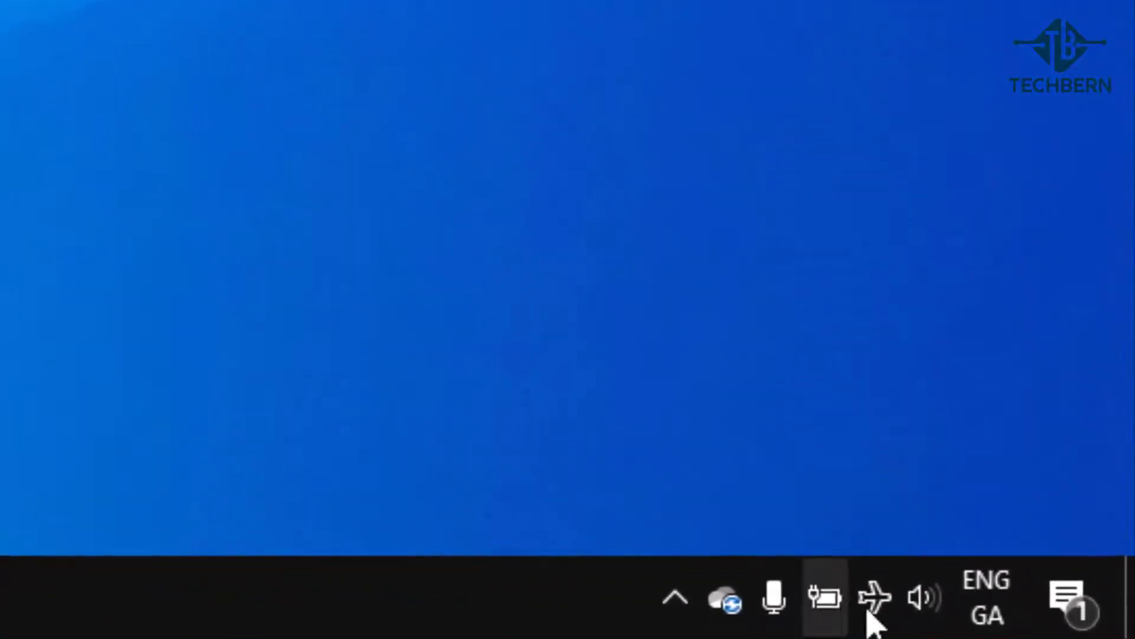
- Turn flight mode off from the taskbar network panel so WiFi comes back on
left_click(873, 618)
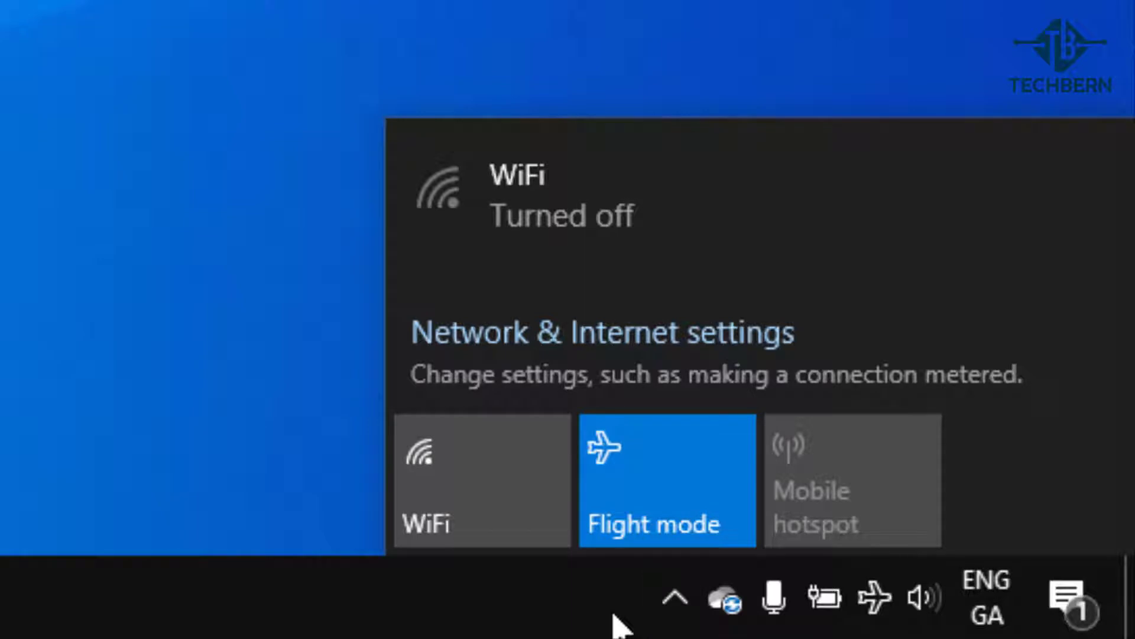
left_click(674, 490)
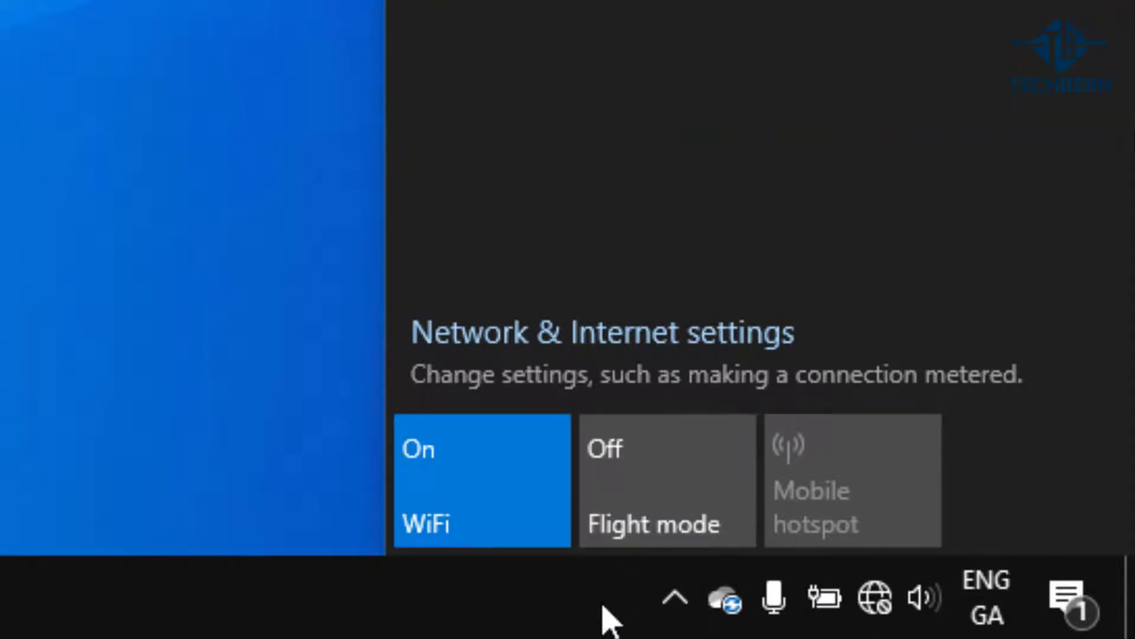
left_click(603, 607)
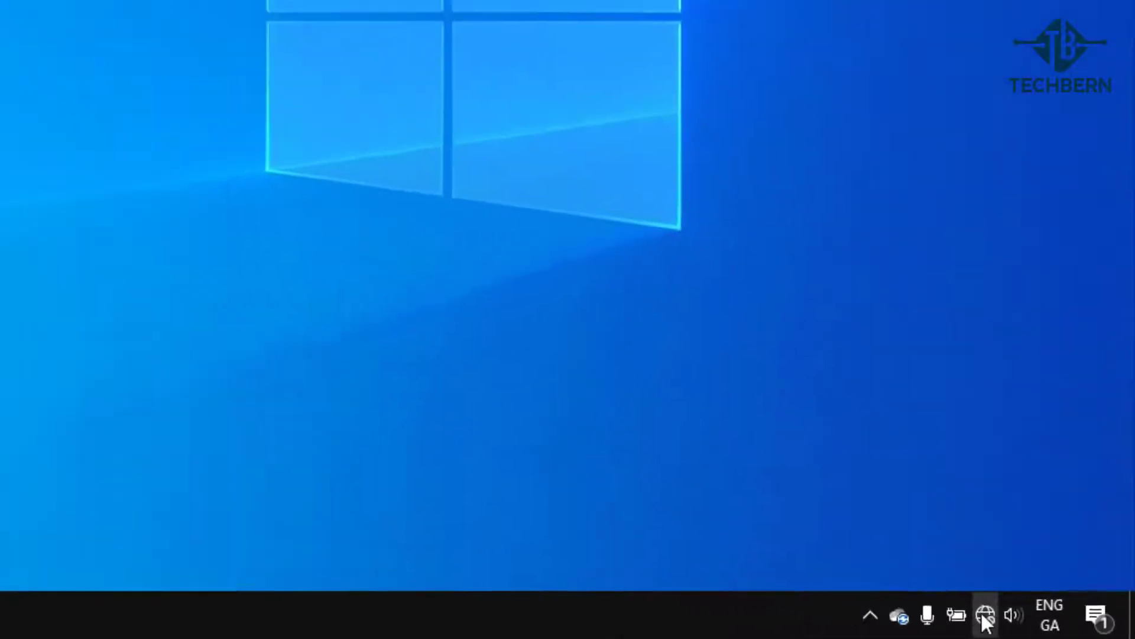
- Open Network & Internet settings from the taskbar network icon's right-click menu
left_click(985, 617)
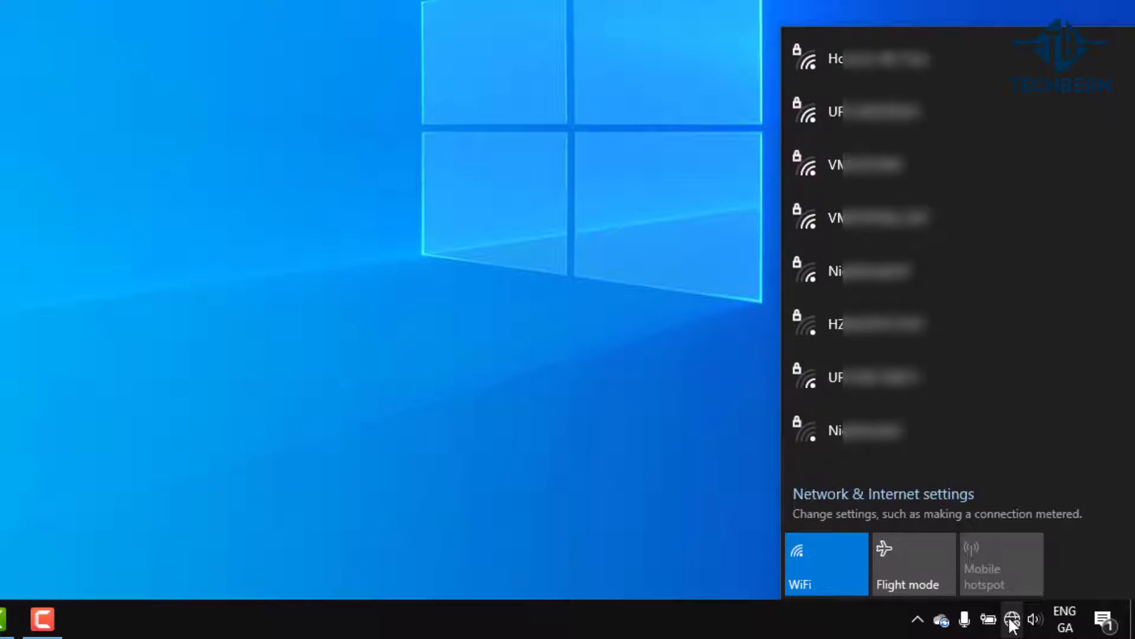
right_click(1013, 622)
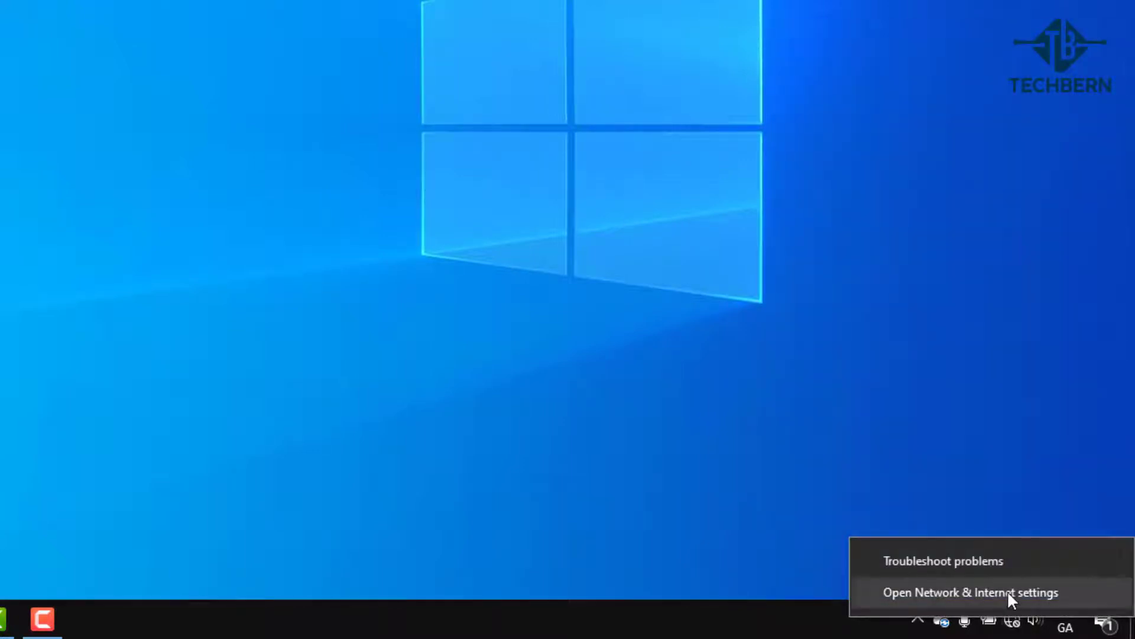
left_click(1007, 590)
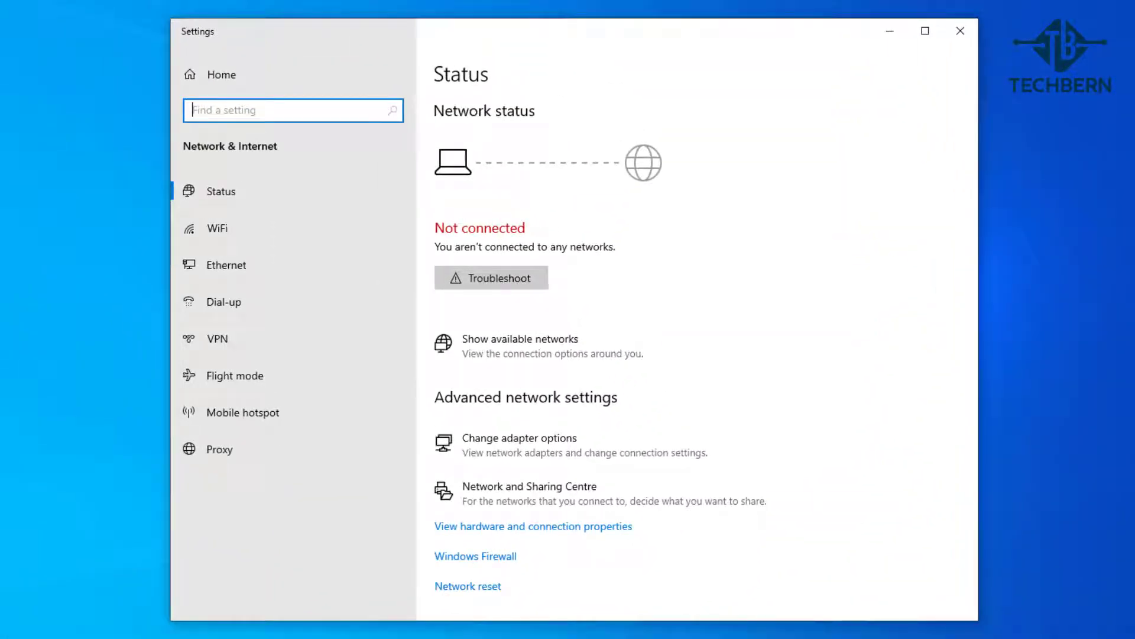
- On the WiFi settings page, switch WiFi off and then back on
left_click(278, 191)
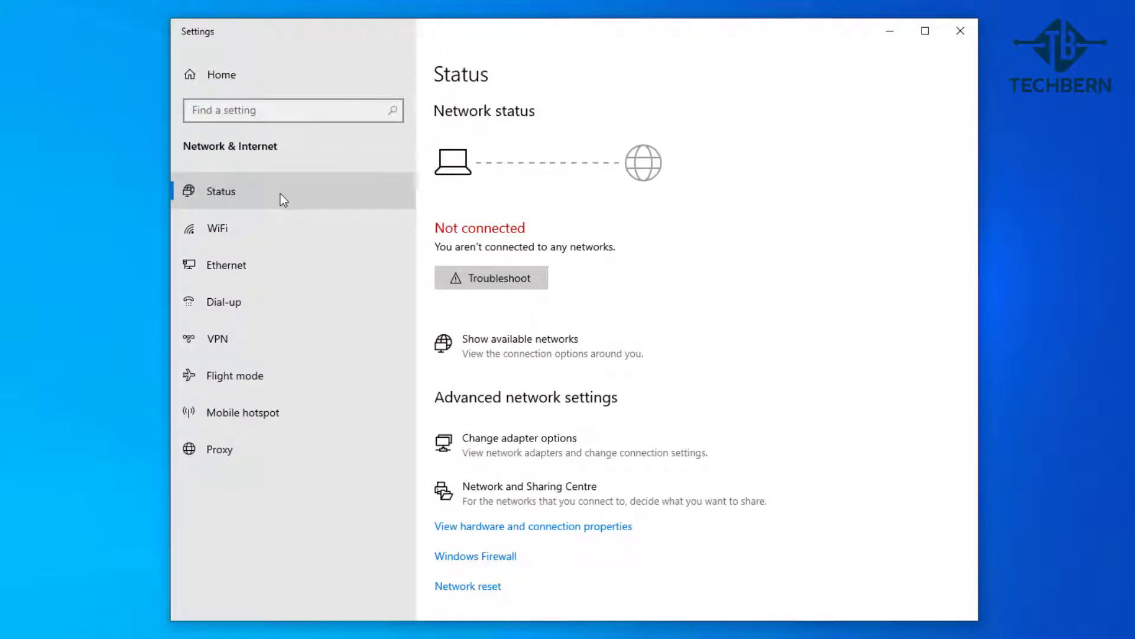
left_click(302, 226)
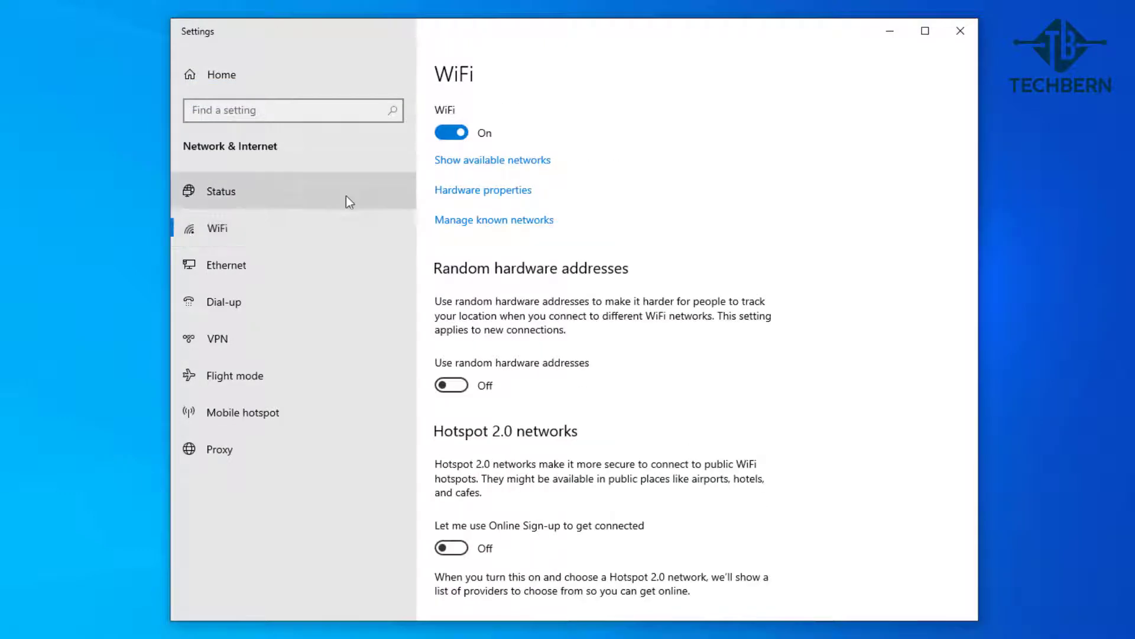
left_click(447, 133)
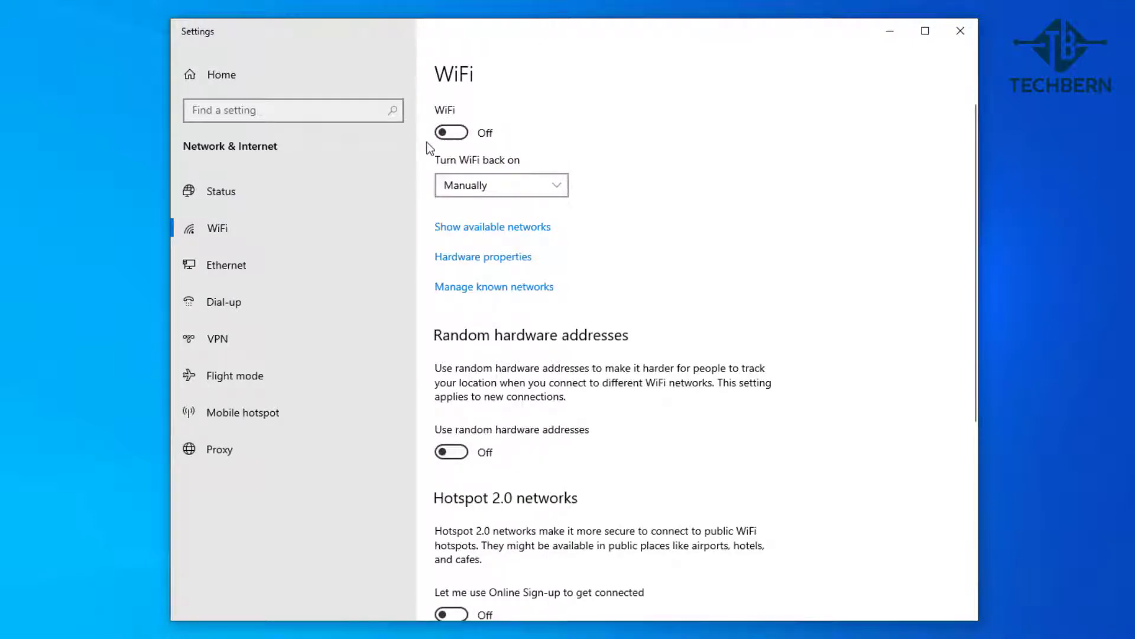
left_click(461, 135)
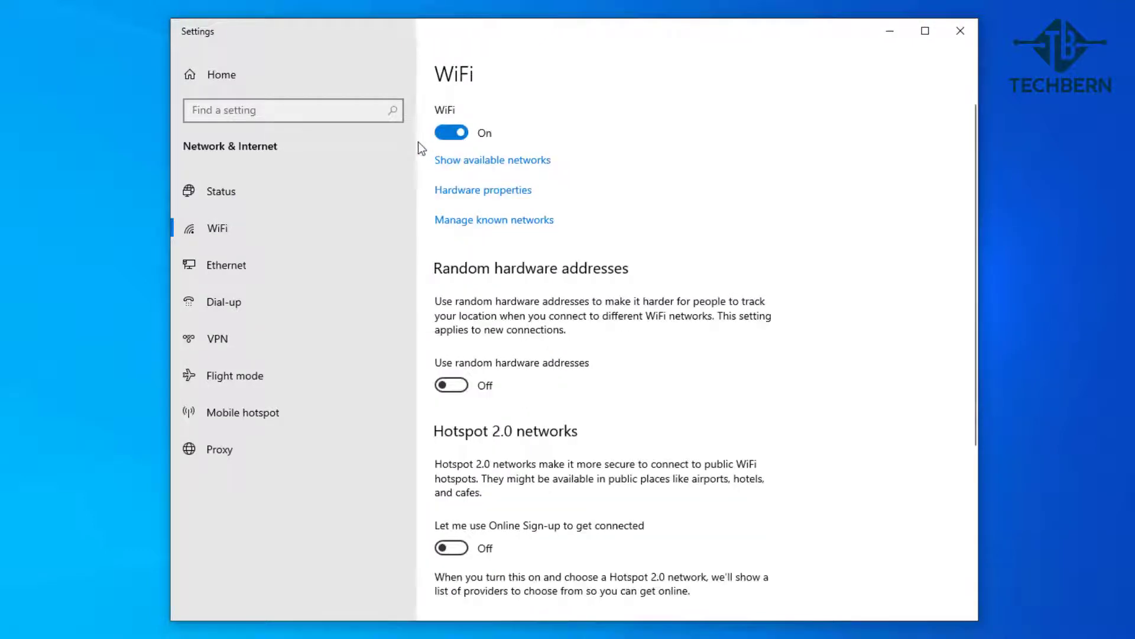
- Toggle flight mode on and back off, then close Settings
left_click(336, 368)
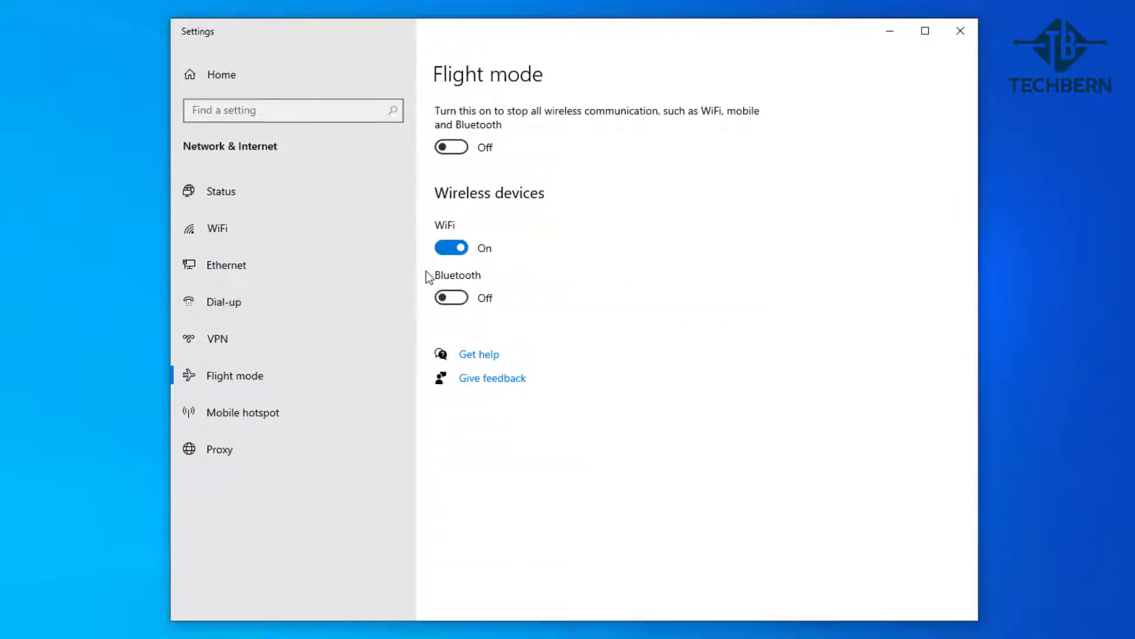
left_click(451, 152)
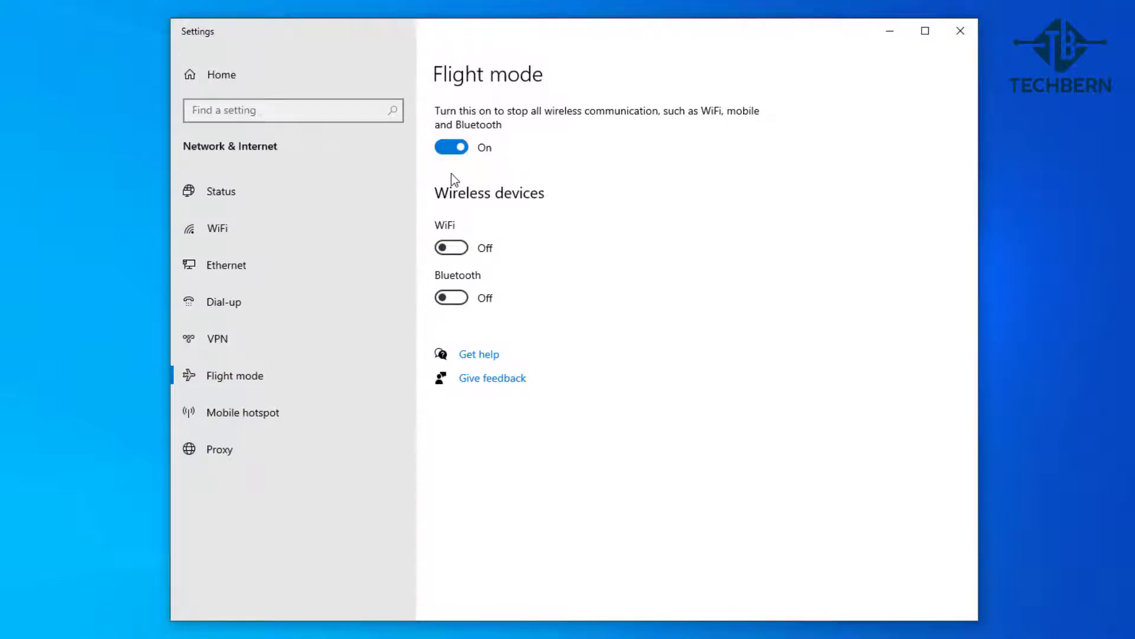
left_click(449, 145)
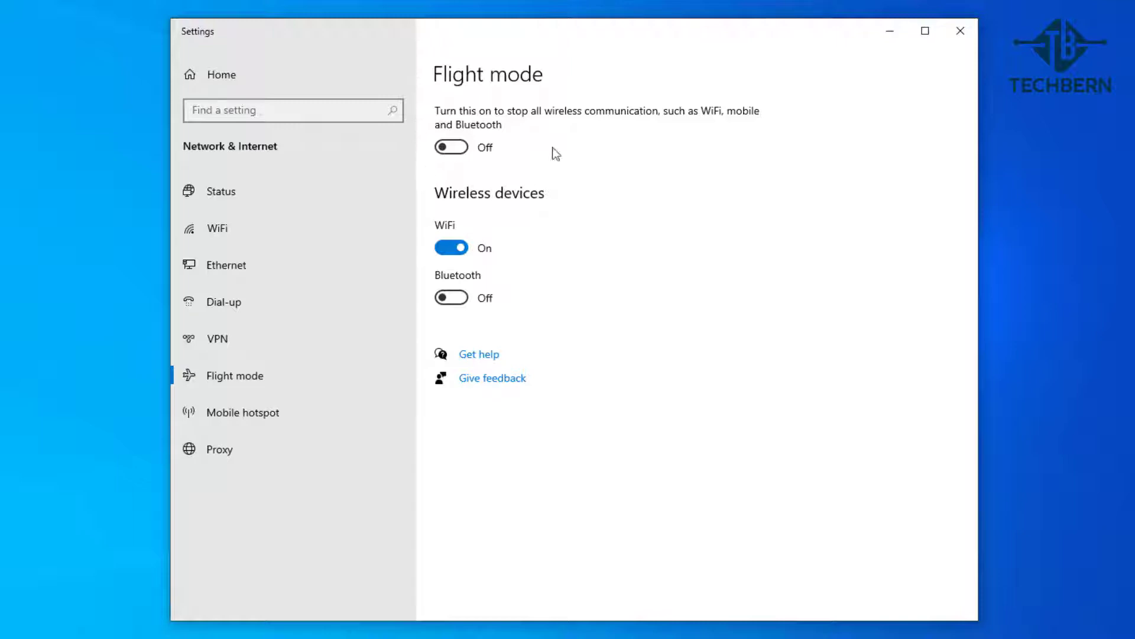
left_click(960, 43)
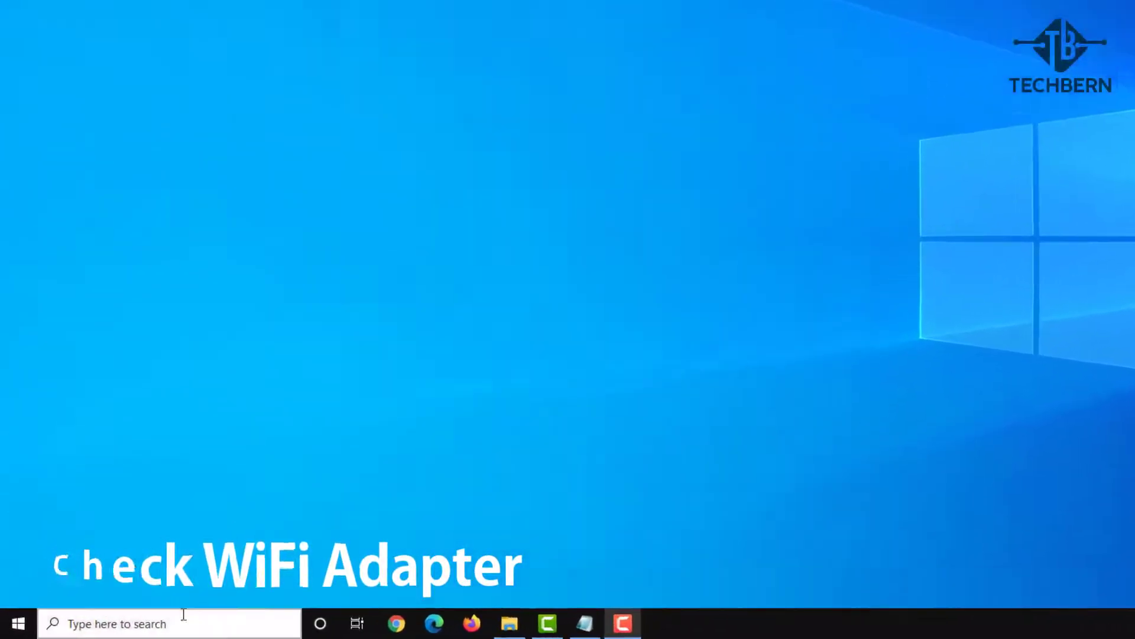
- Search for Control Panel and open the Network and Sharing Centre's adapter list
left_click(272, 621)
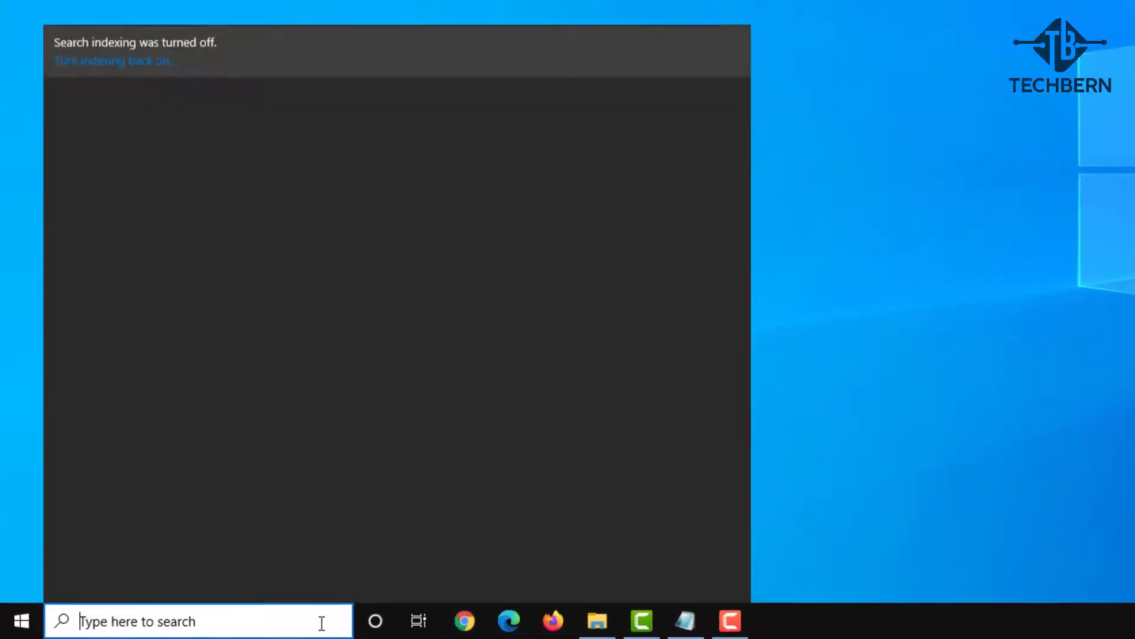
type("control panel")
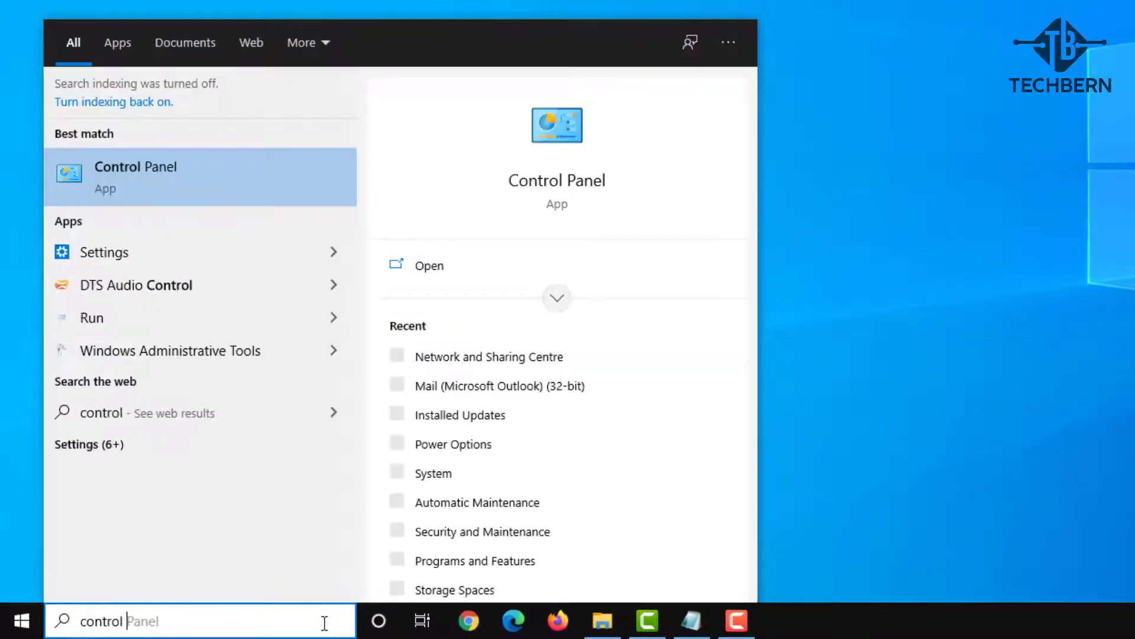
left_click(314, 185)
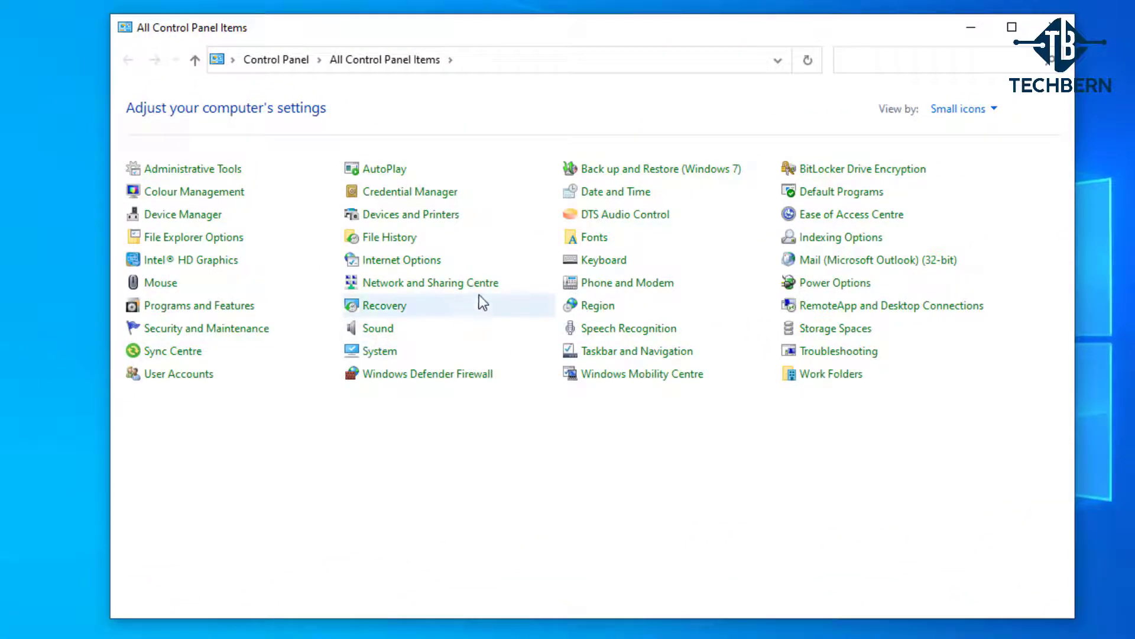
left_click(498, 293)
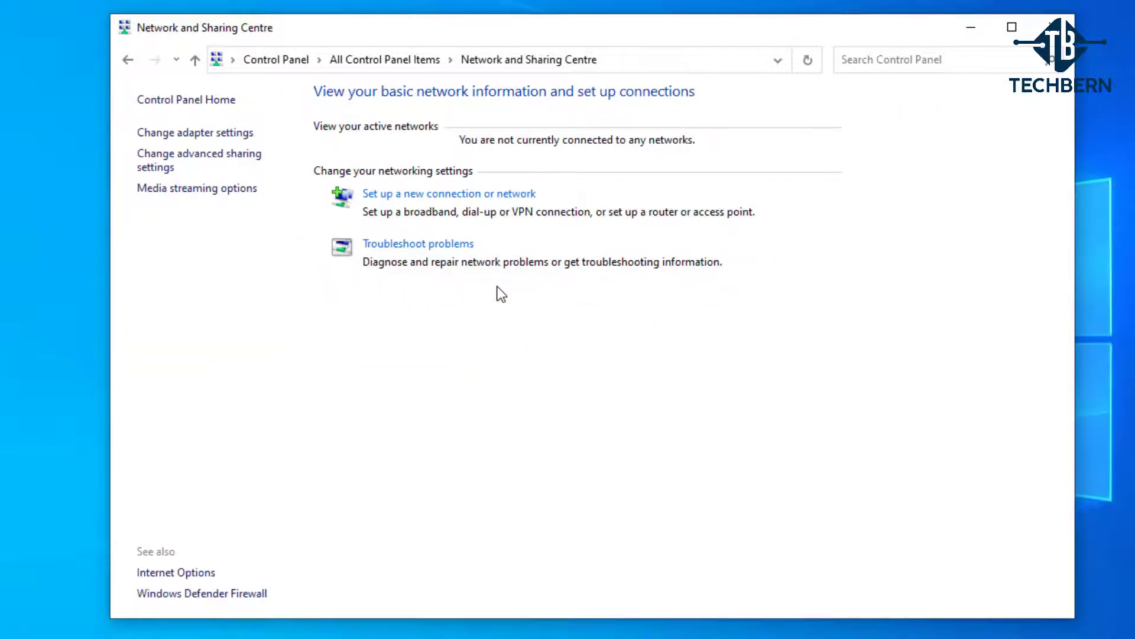
left_click(248, 131)
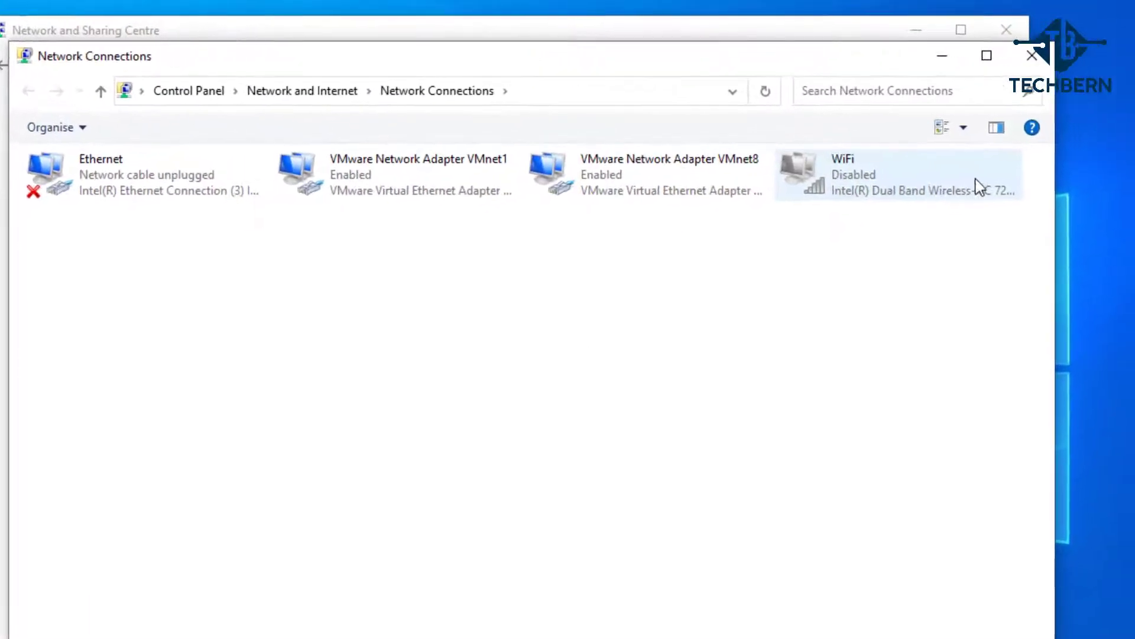
- Enable the disabled WiFi adapter, then close both network windows
right_click(1026, 162)
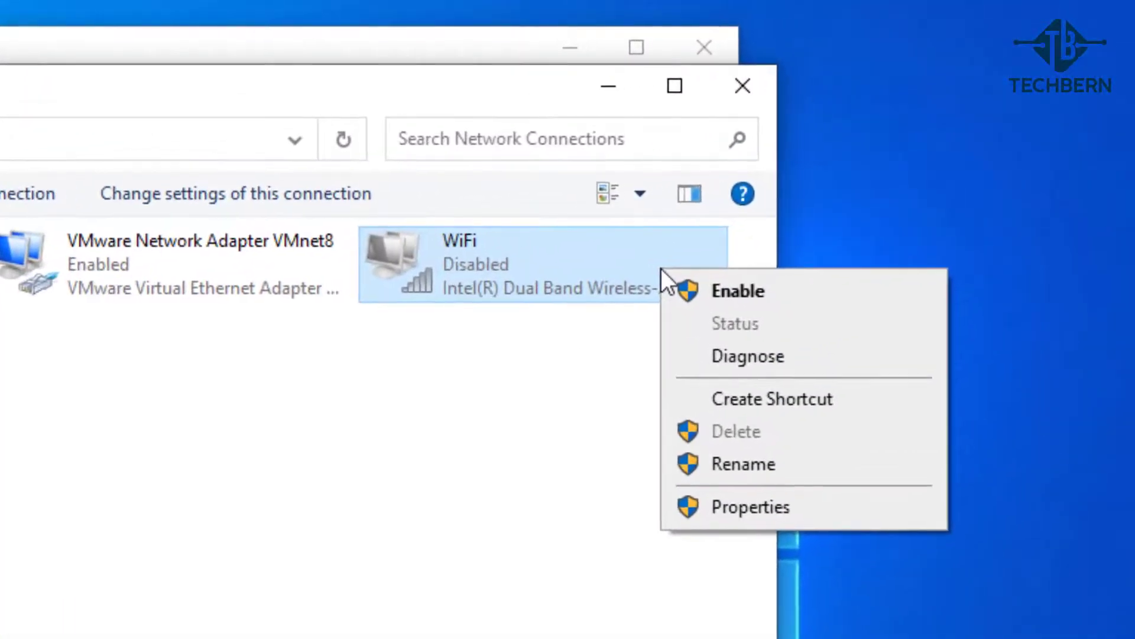
left_click(856, 292)
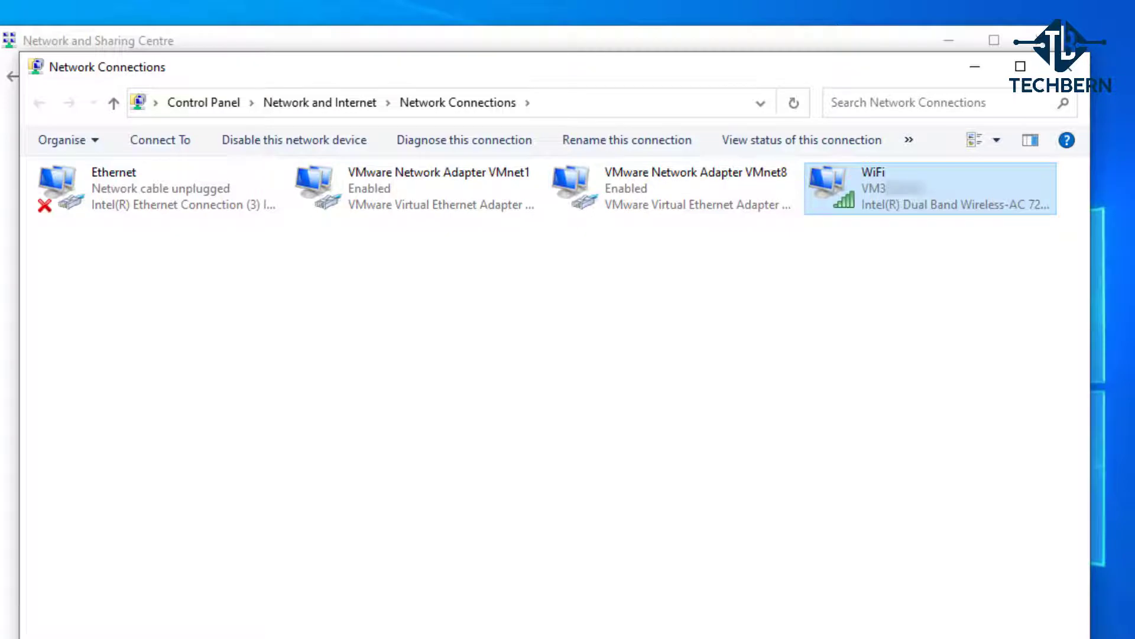
left_click(1071, 69)
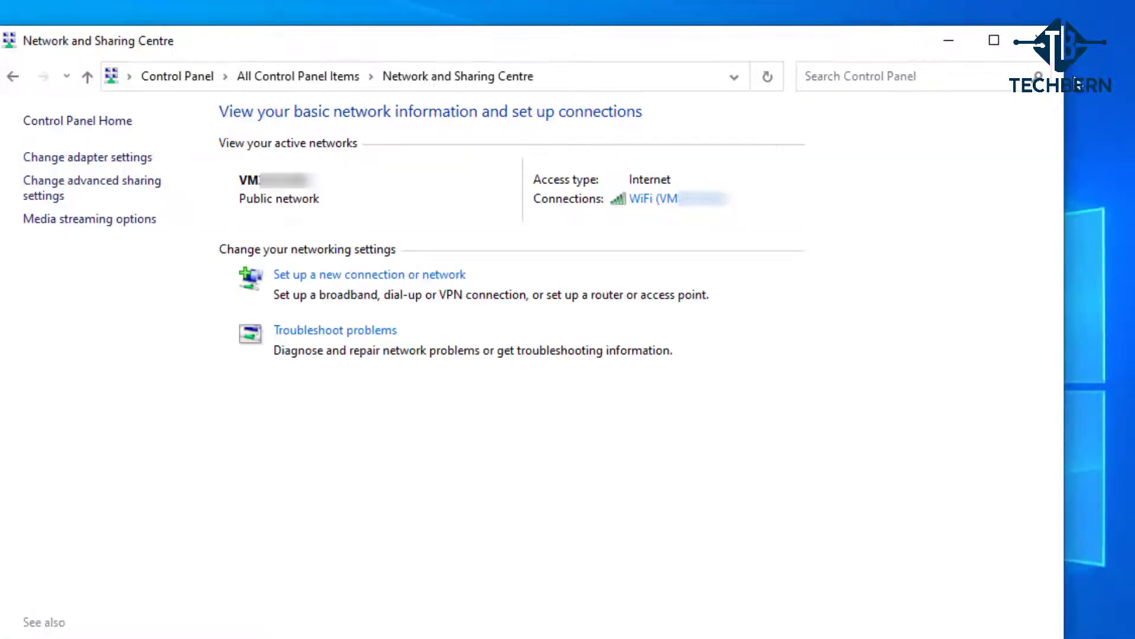
left_click(1051, 56)
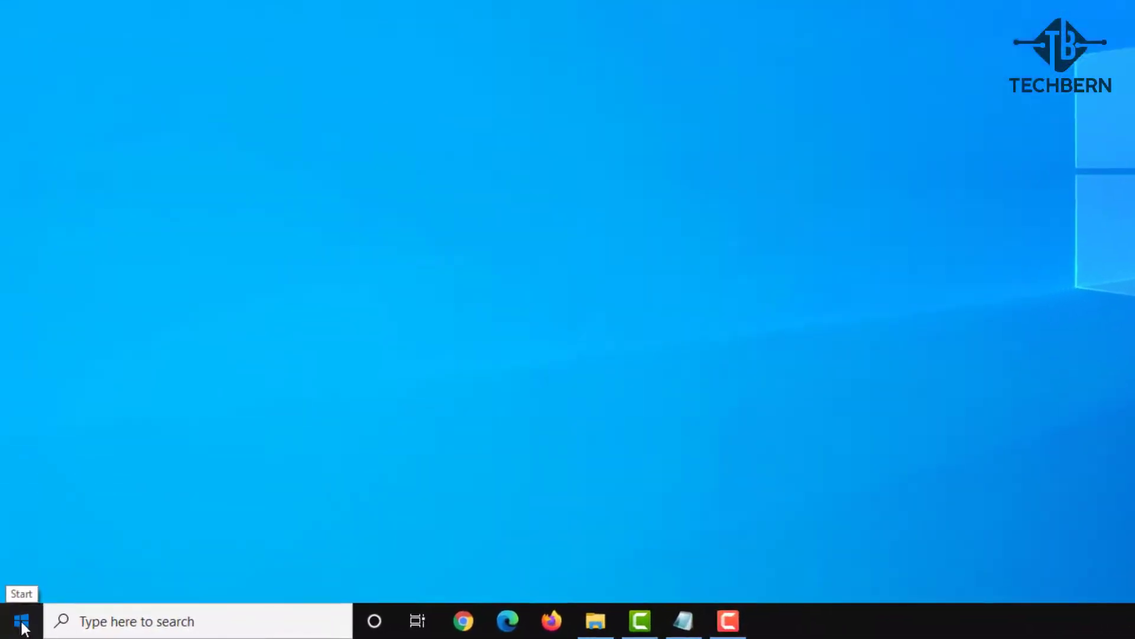
- Launch Settings from the Start menu and go to the Network & Internet Status page
left_click(19, 628)
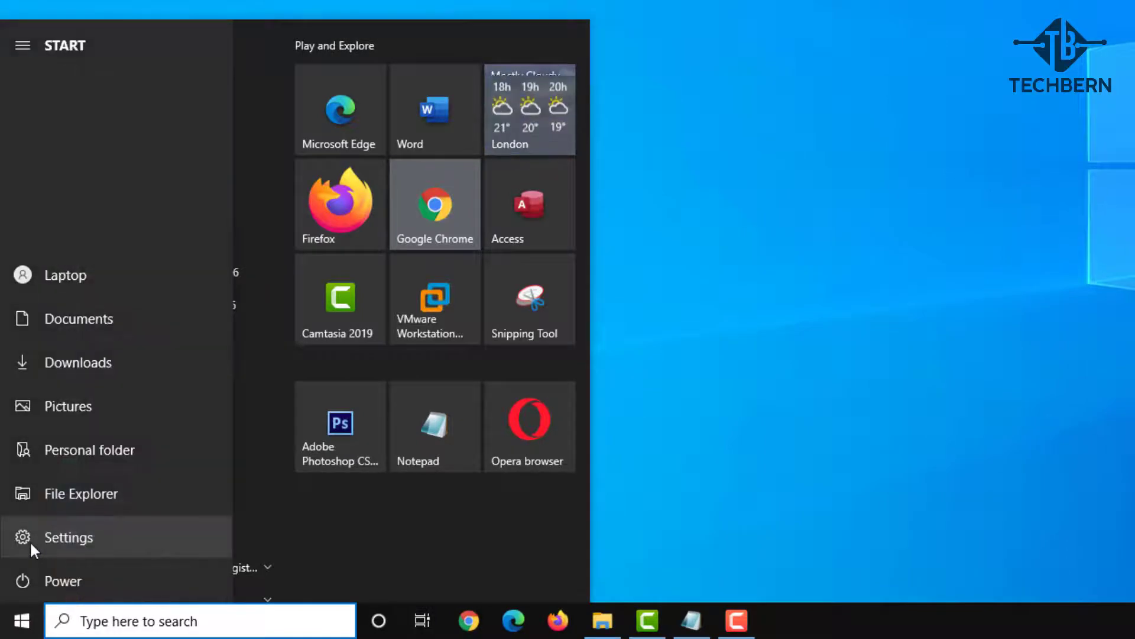
left_click(31, 544)
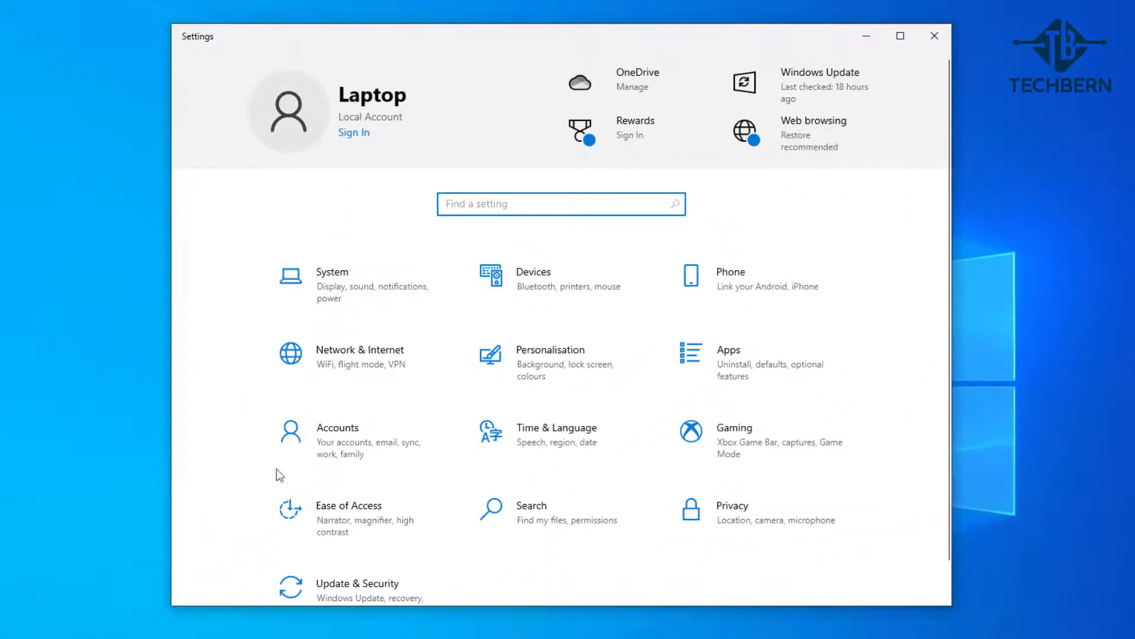
left_click(423, 372)
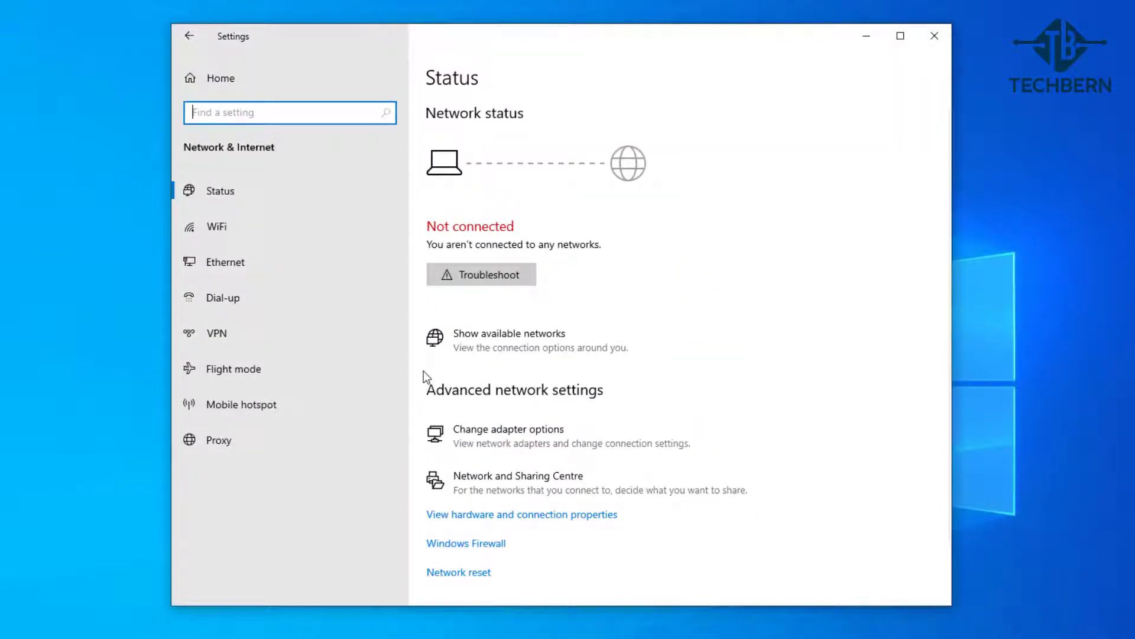
- Run the Network Adapter troubleshooter and diagnose the WiFi adapter
left_click(530, 279)
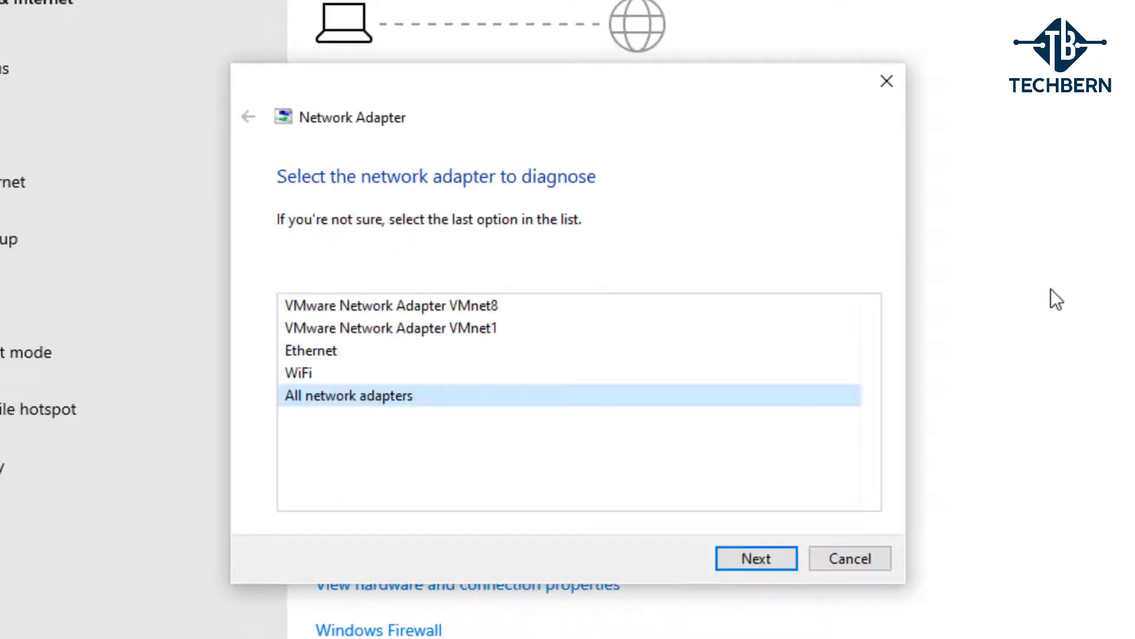
left_click(741, 376)
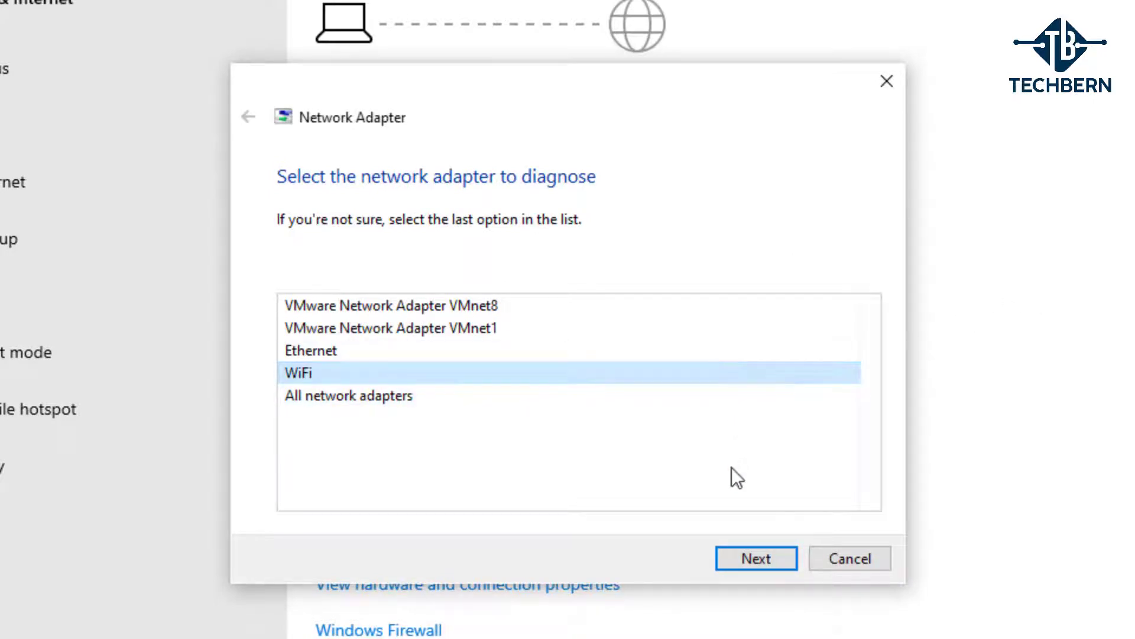
left_click(723, 556)
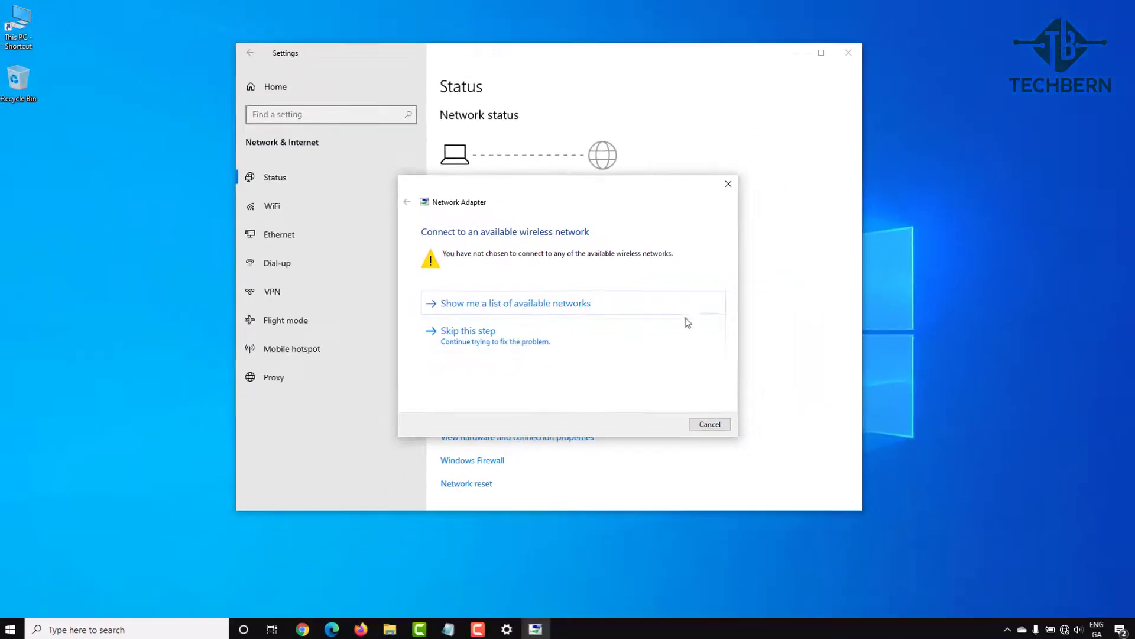
- Connect to the secured wireless network by entering its network security key
left_click(685, 304)
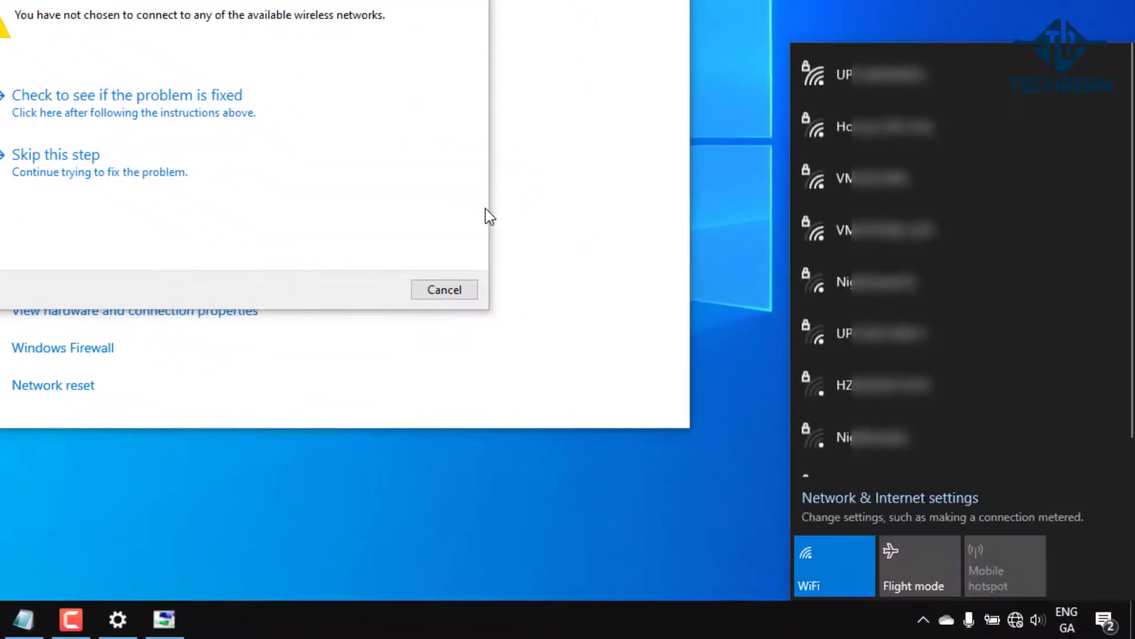
left_click(1063, 181)
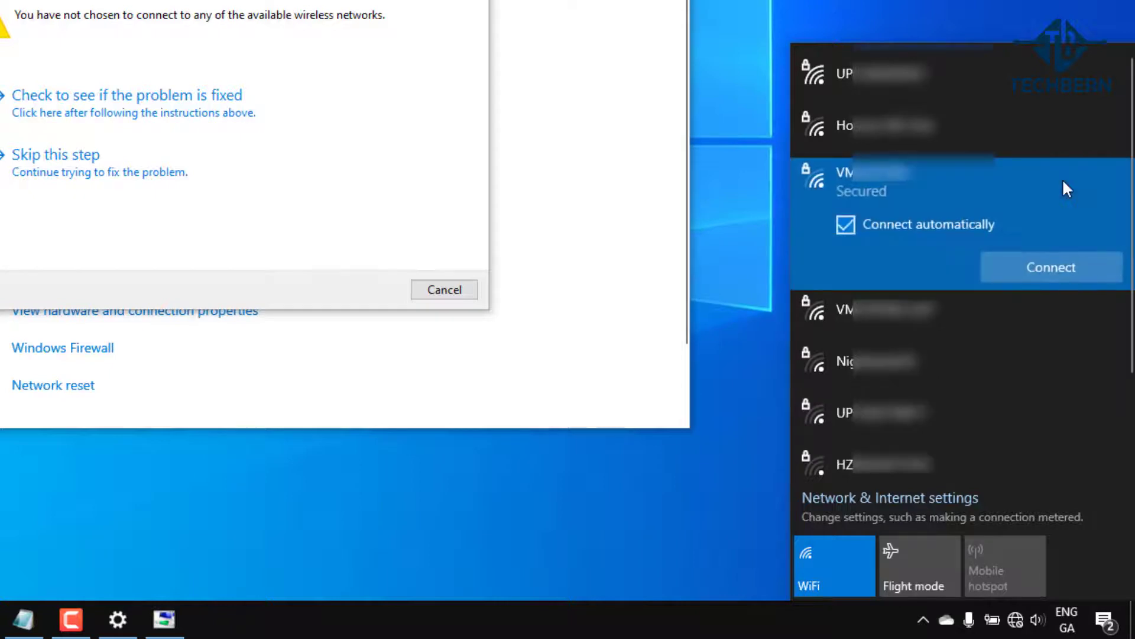
left_click(1011, 265)
type("••••••••••••")
key("Return")
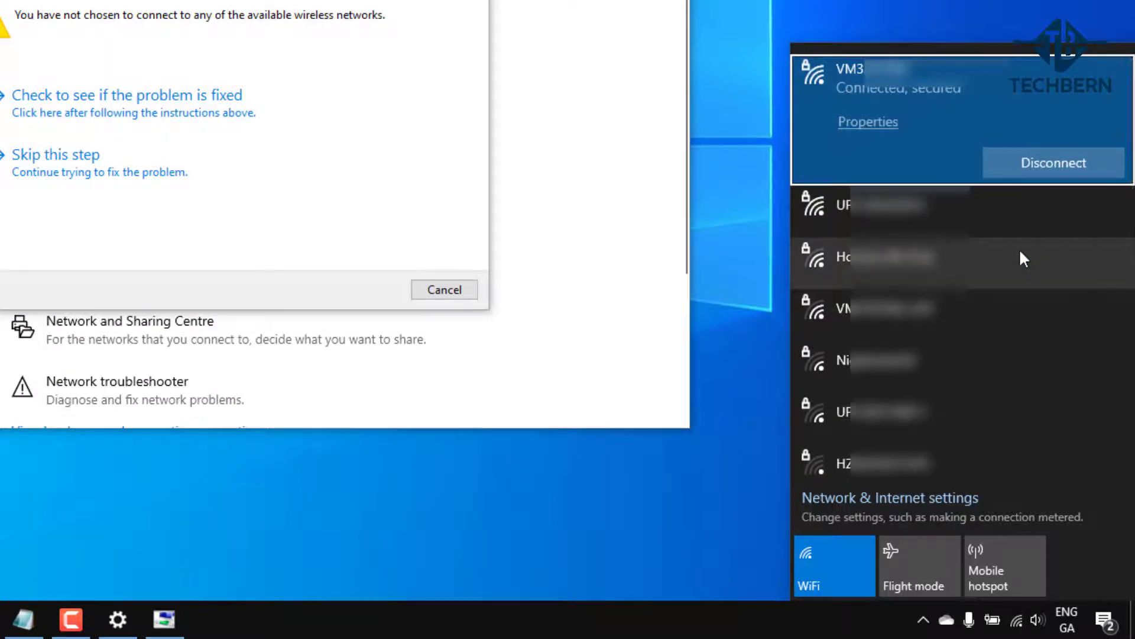
- Close the network list and let the troubleshooter confirm the preferred-network problem is fixed
left_click(740, 454)
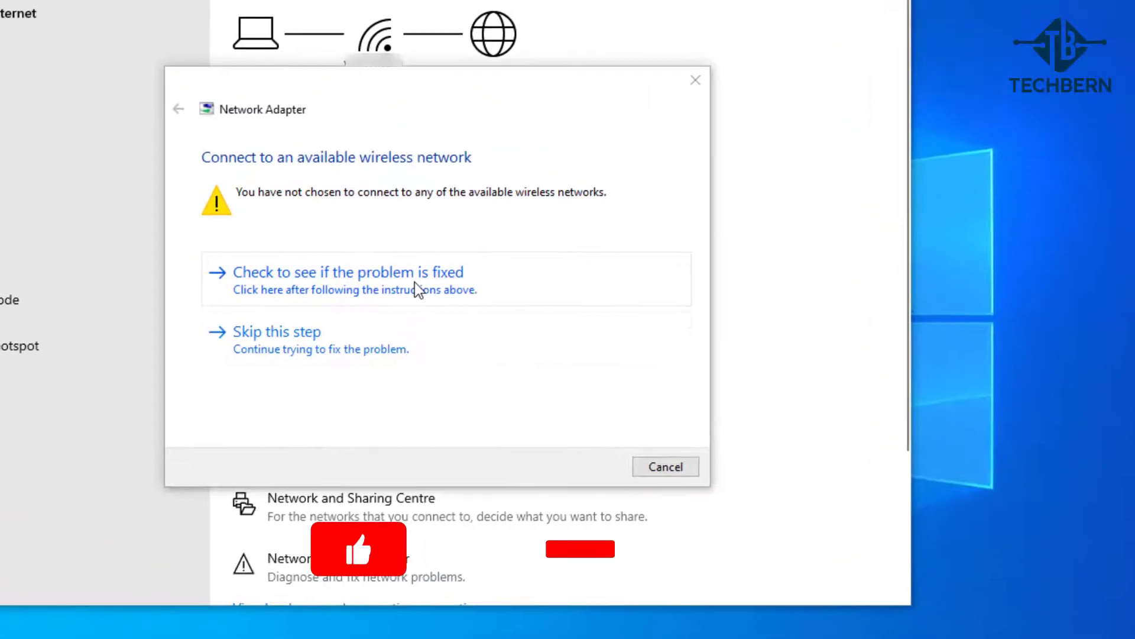
left_click(505, 286)
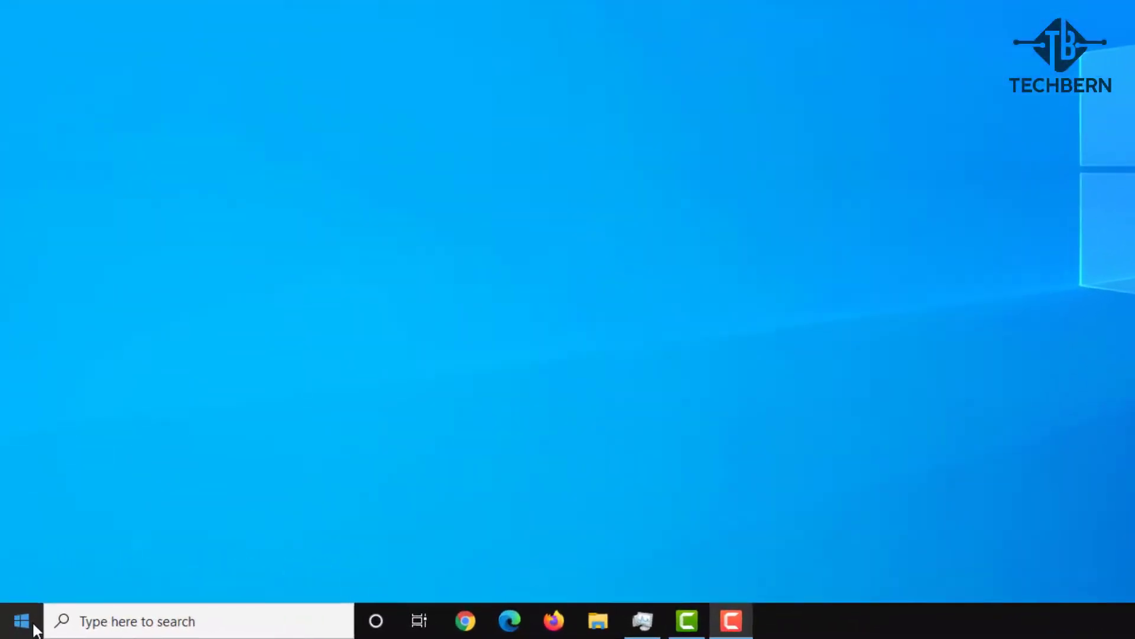
- Reopen Settings to the Network & Internet Status page and scroll to the advanced options
left_click(15, 626)
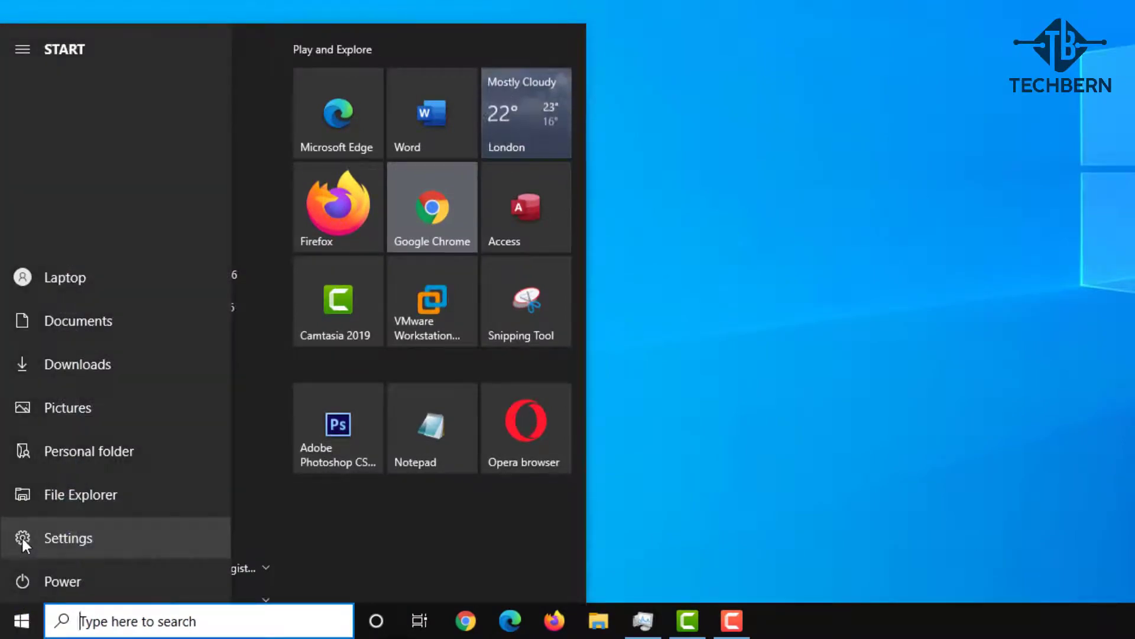
left_click(21, 536)
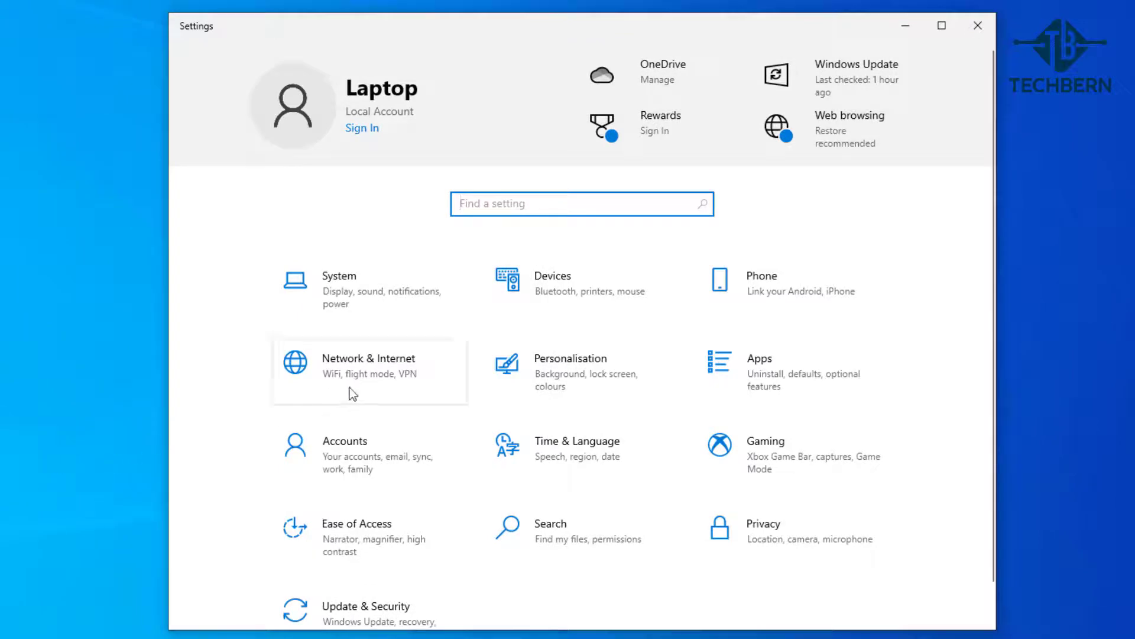
left_click(431, 373)
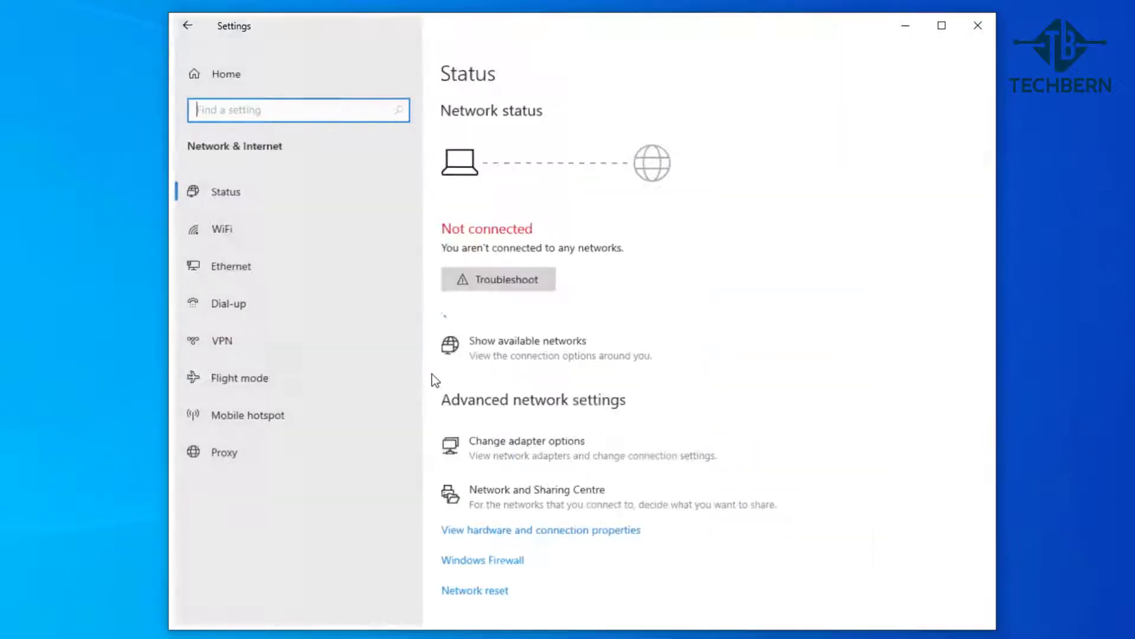
scroll(427, 374, "down", 2)
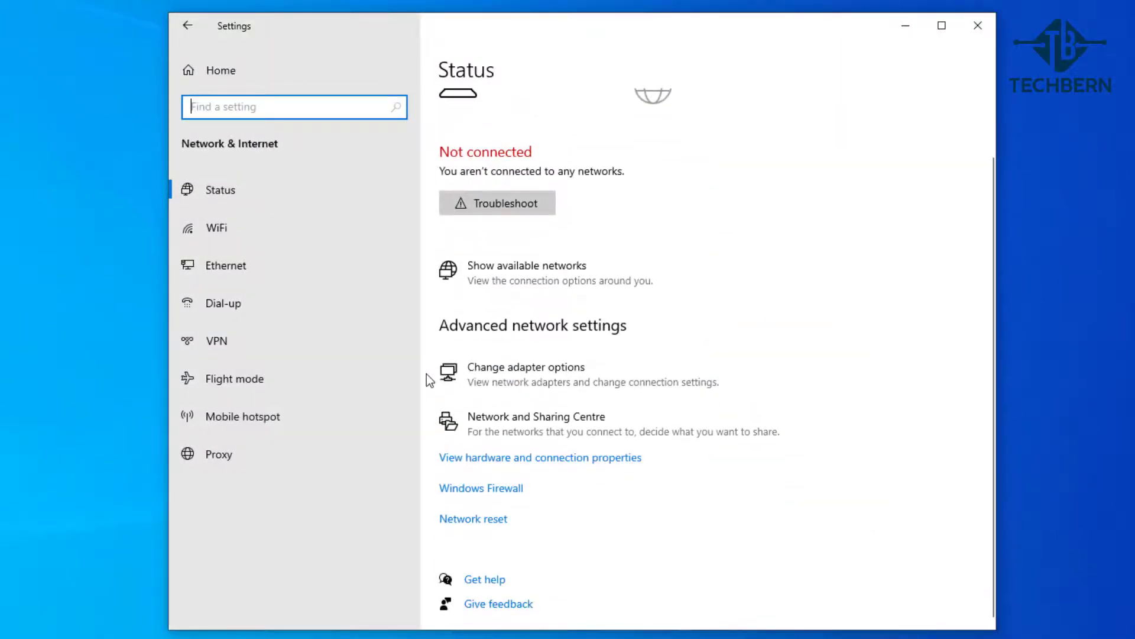
- Run Network reset with Reset now, confirm with Yes, and dismiss the restart notice
left_click(504, 521)
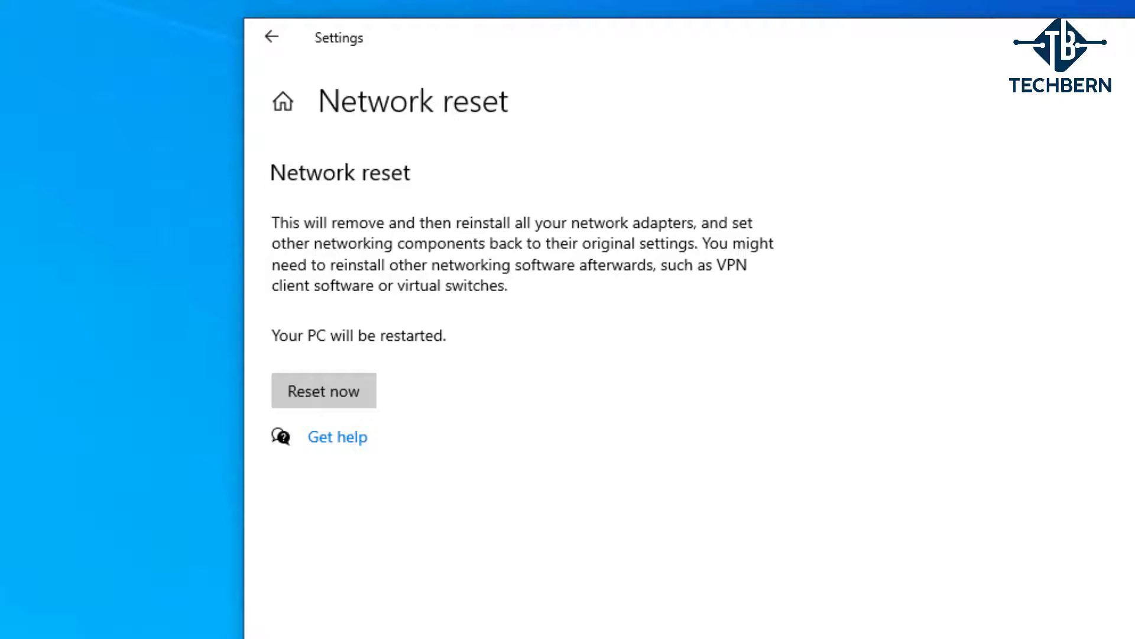
left_click(370, 398)
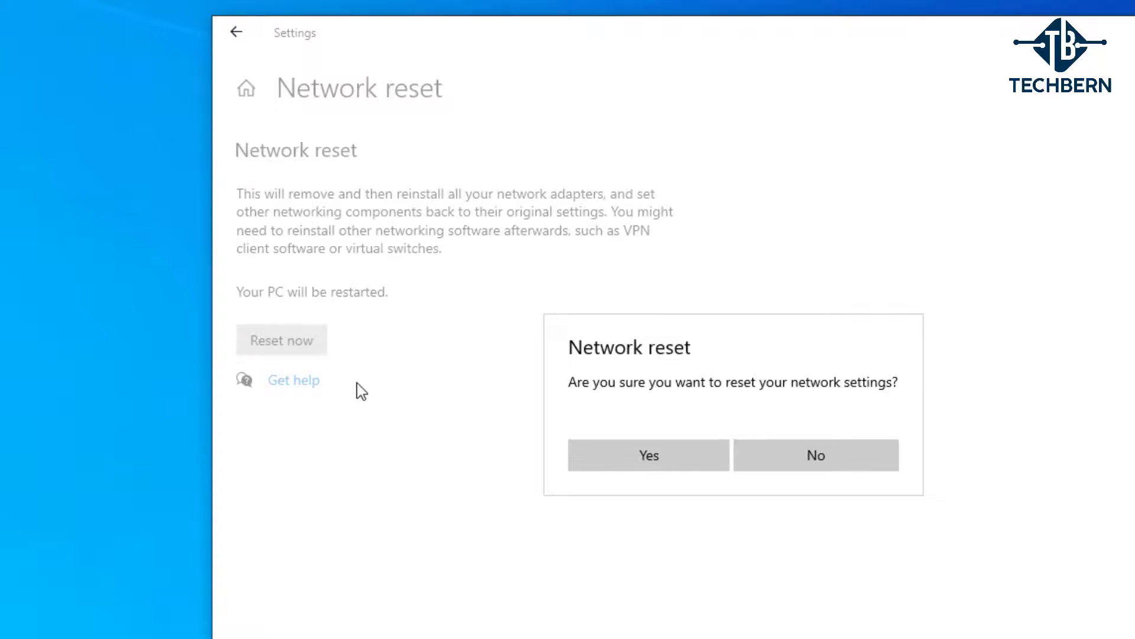
left_click(596, 455)
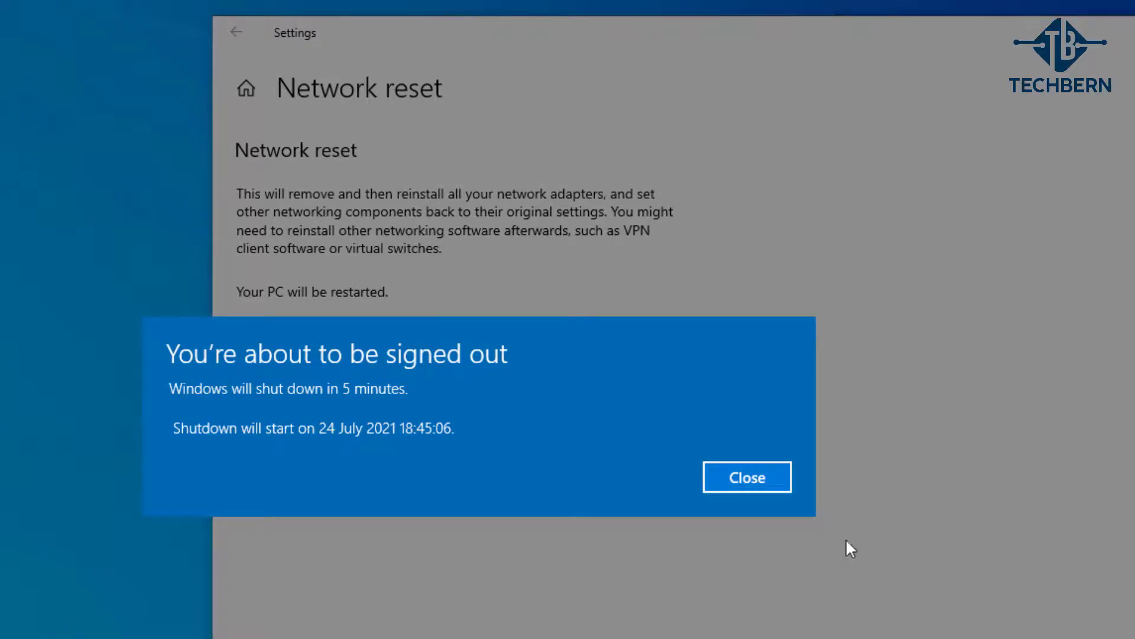
left_click(780, 477)
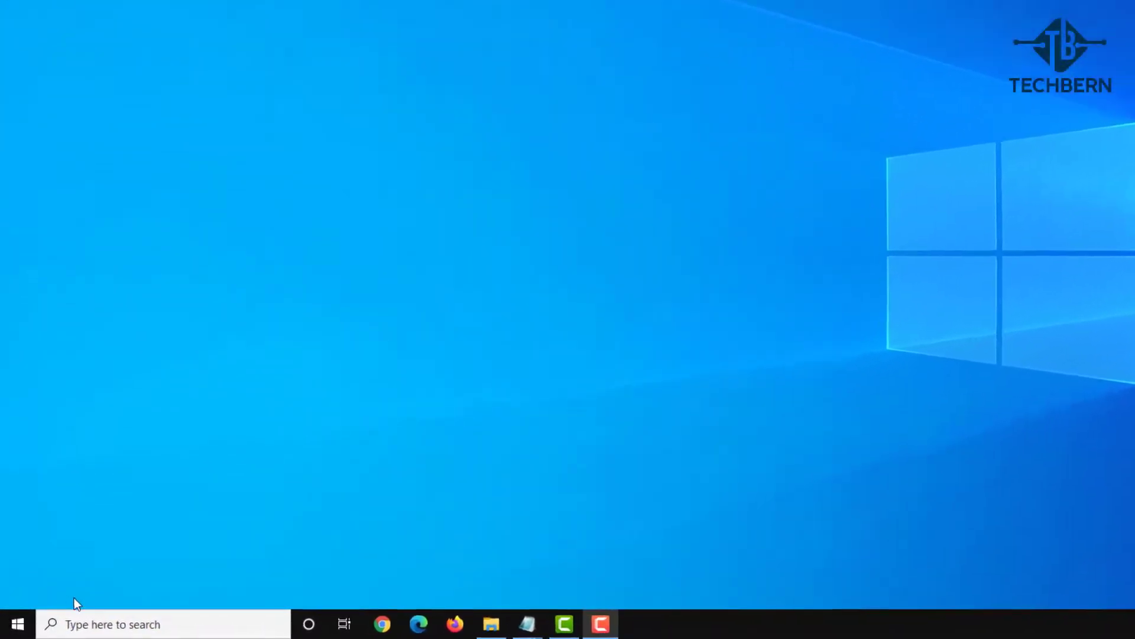
- Search for 'device manager' and open Device Manager to view the laptop's device categories
left_click(237, 624)
type("device manager")
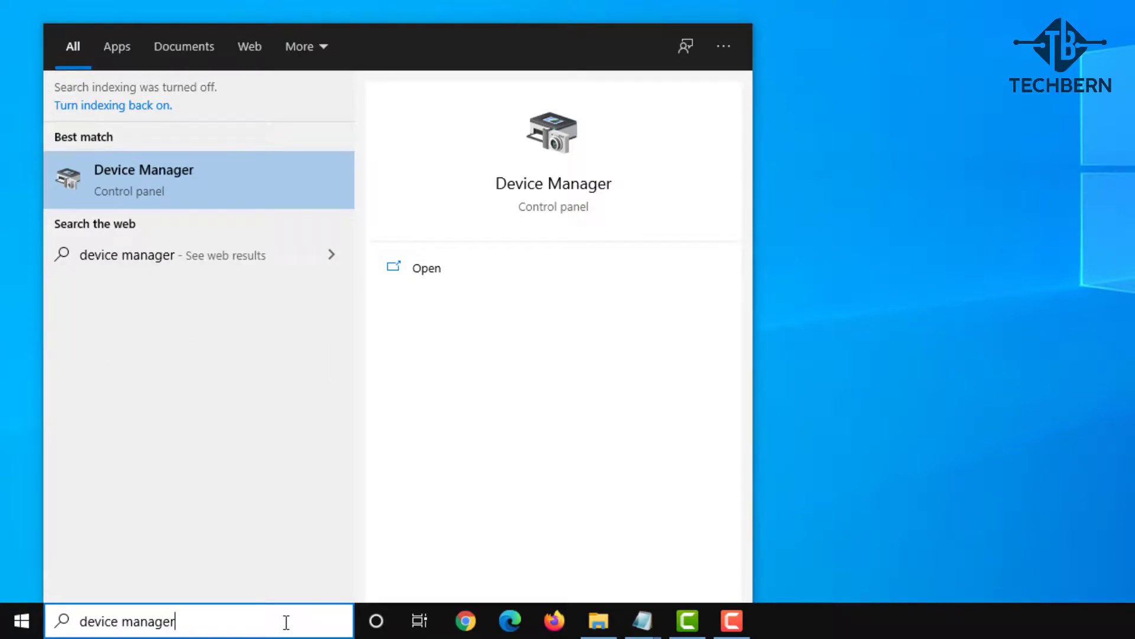
left_click(303, 176)
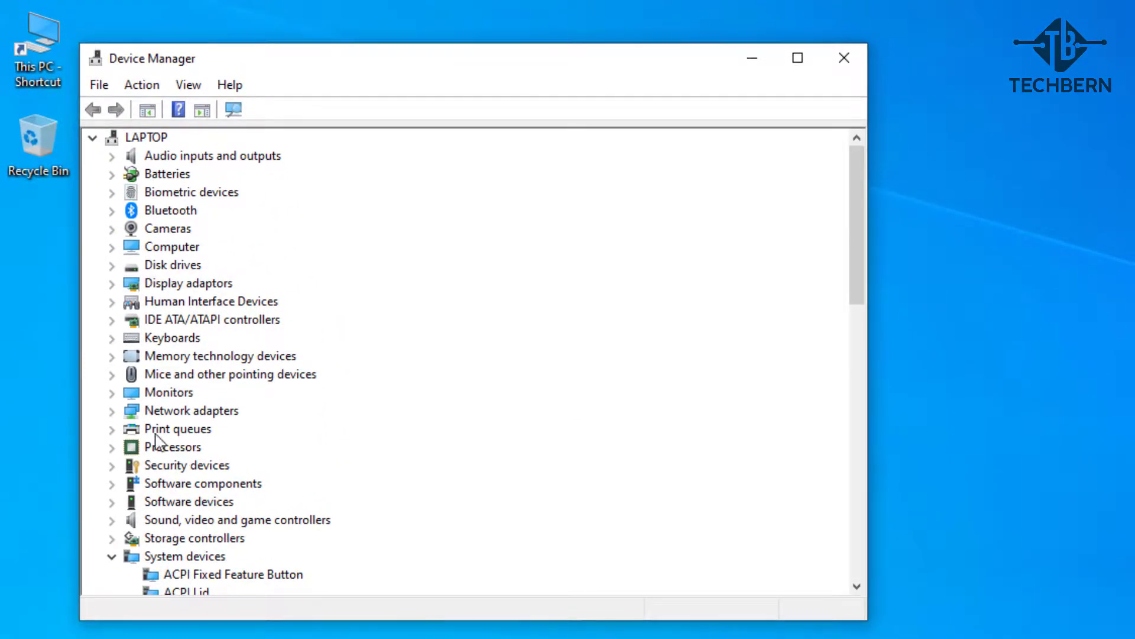
- Check the Intel Dual Band Wireless-AC 7265 driver and confirm Roll Back Driver is greyed out
left_click(113, 411)
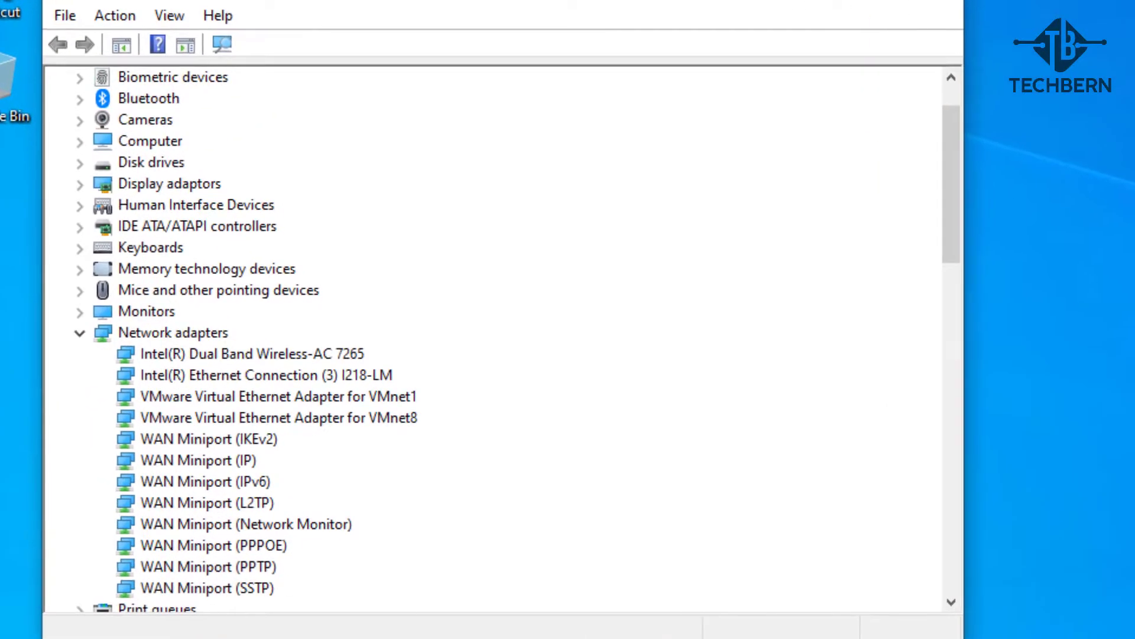
right_click(362, 355)
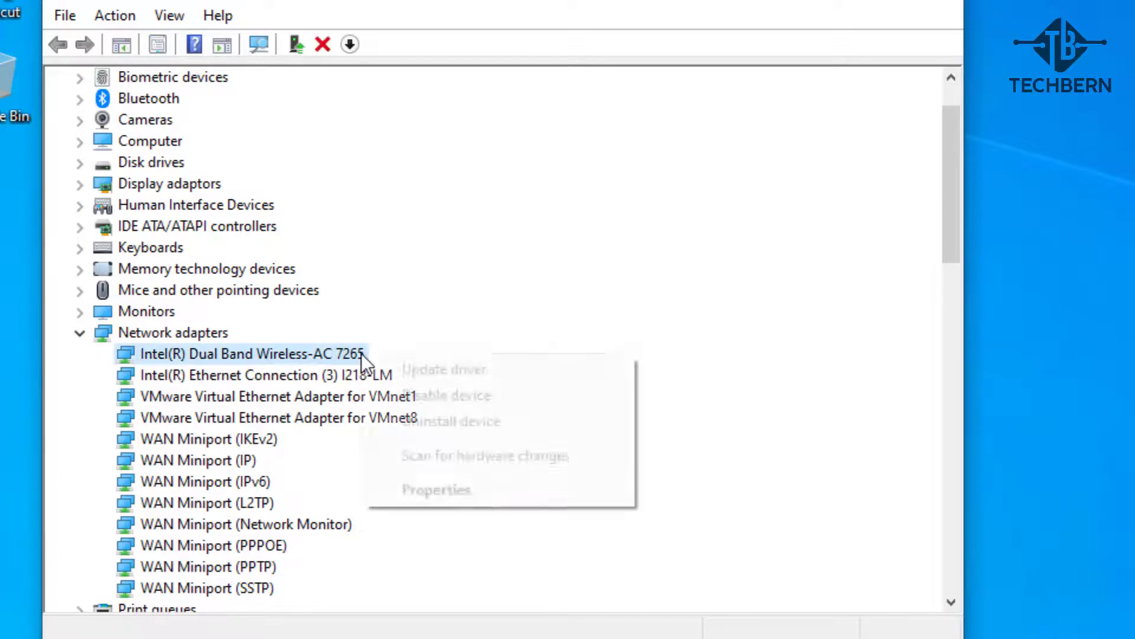
left_click(516, 491)
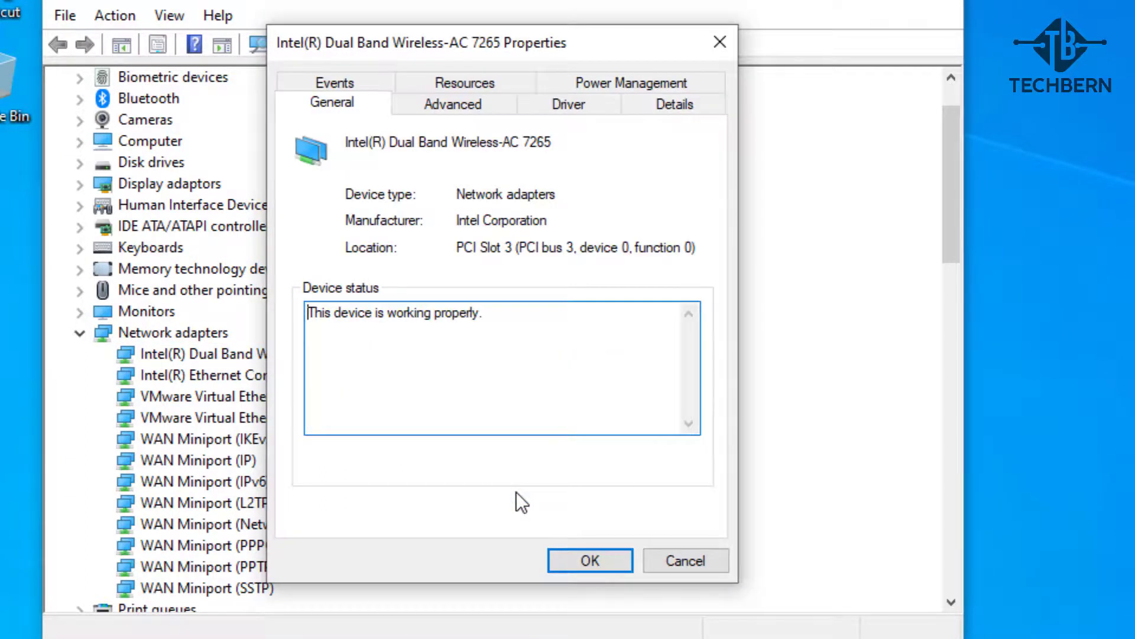
left_click(591, 112)
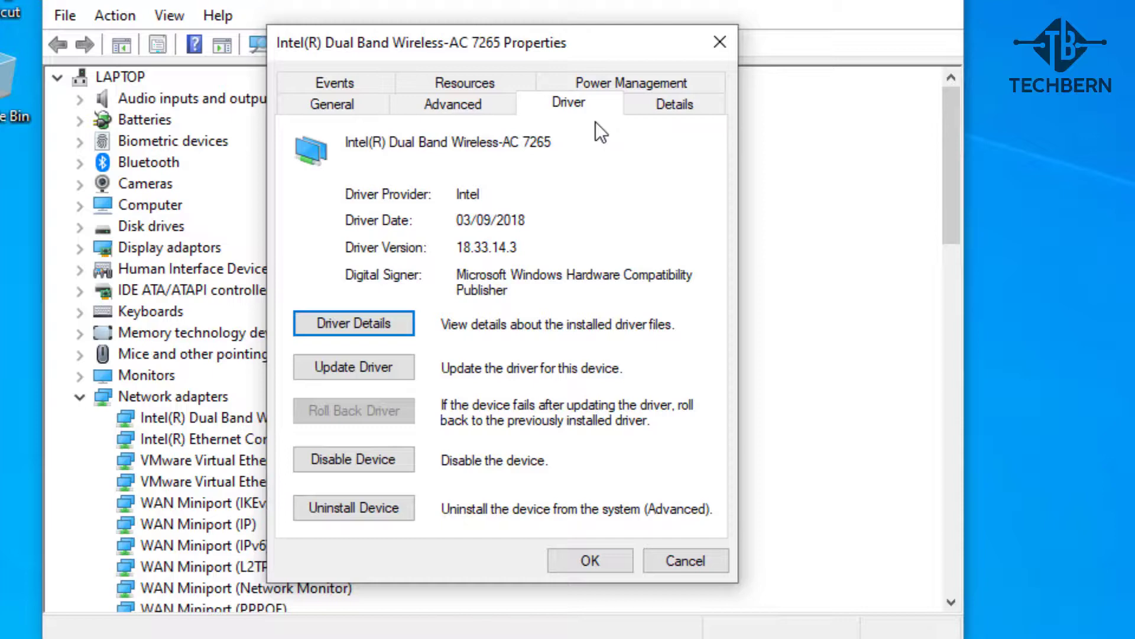
left_click(722, 559)
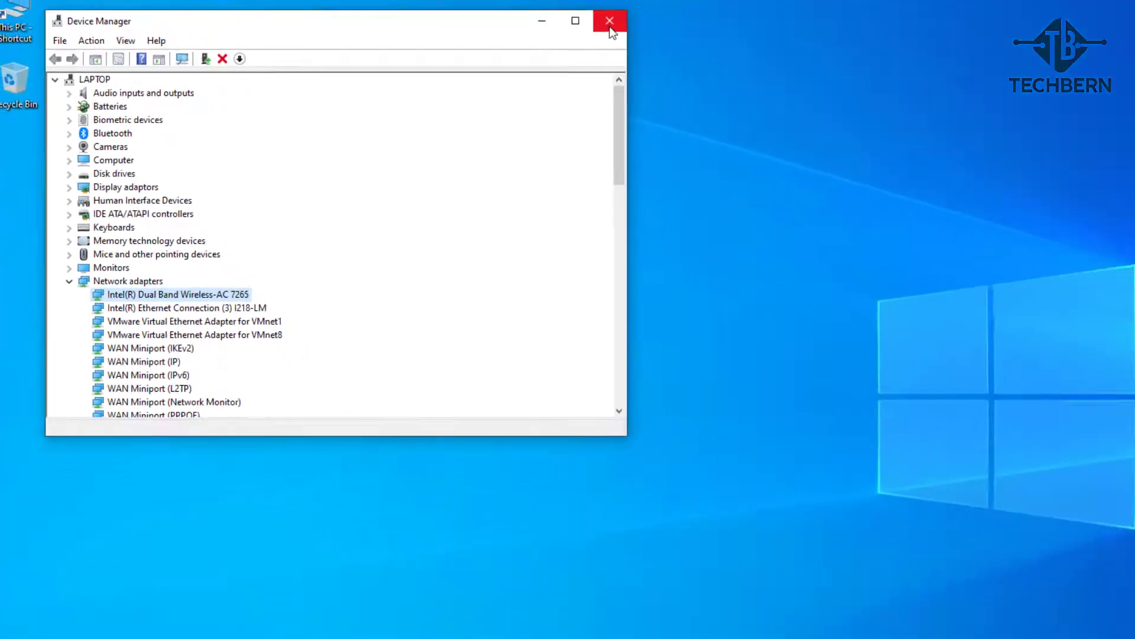
- Reopen Device Manager by searching 'device manager' and expand Network adapters again
left_click(610, 28)
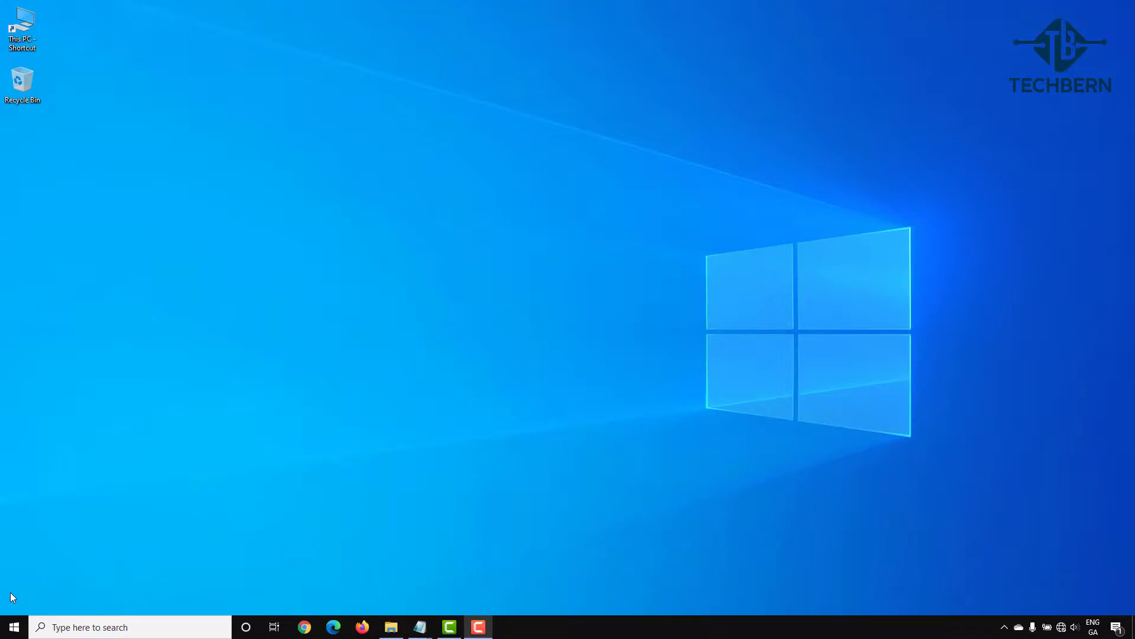
left_click(189, 626)
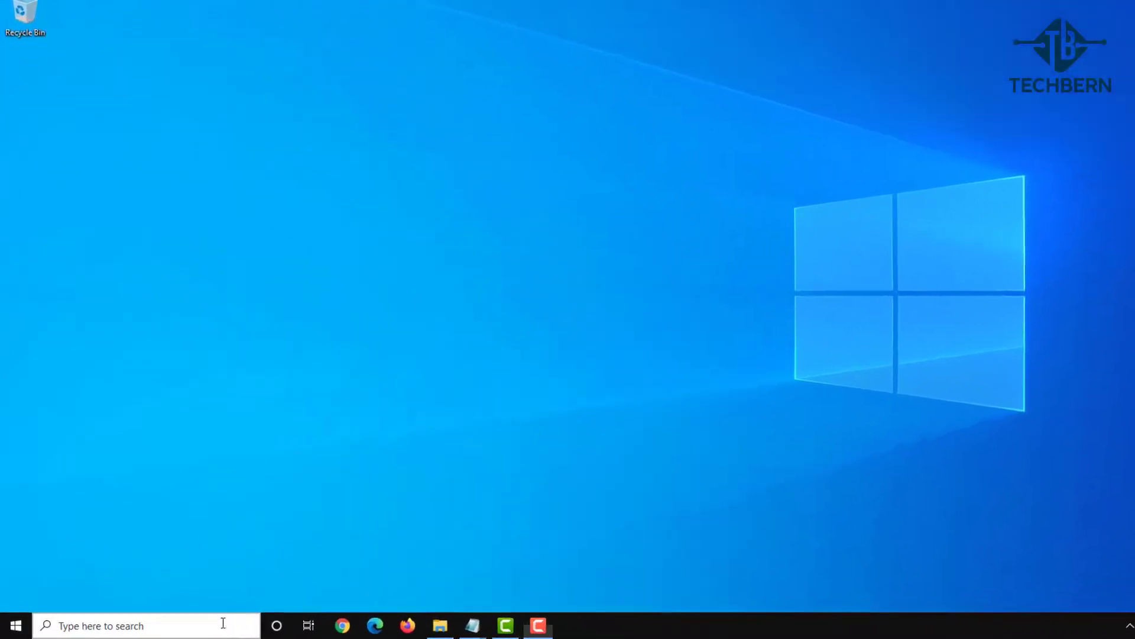
type("device manager")
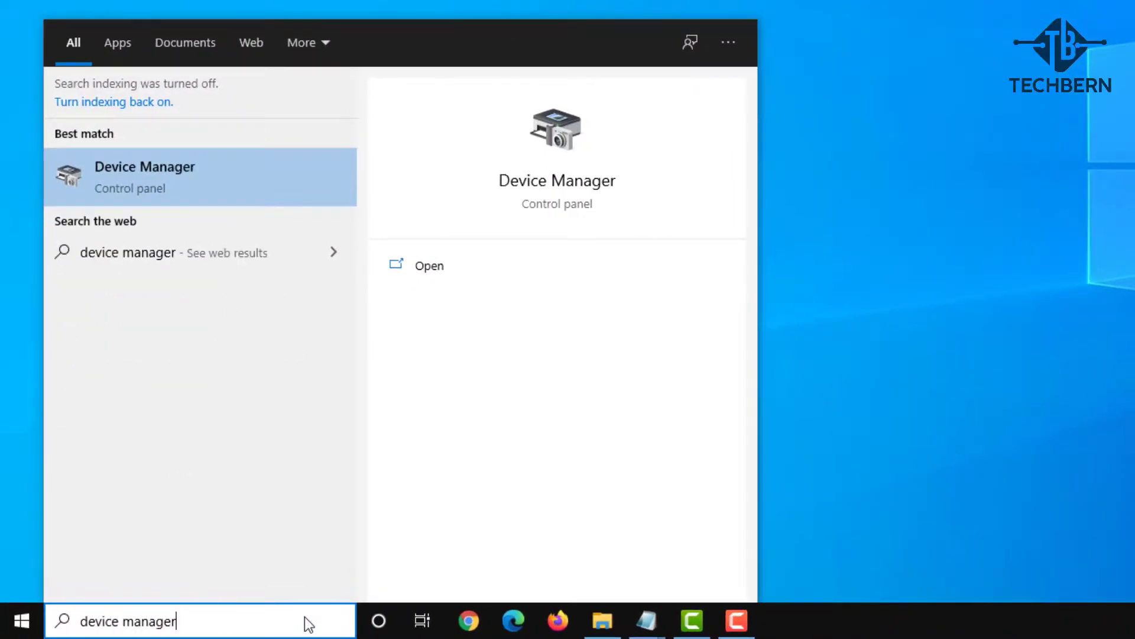
key("Return")
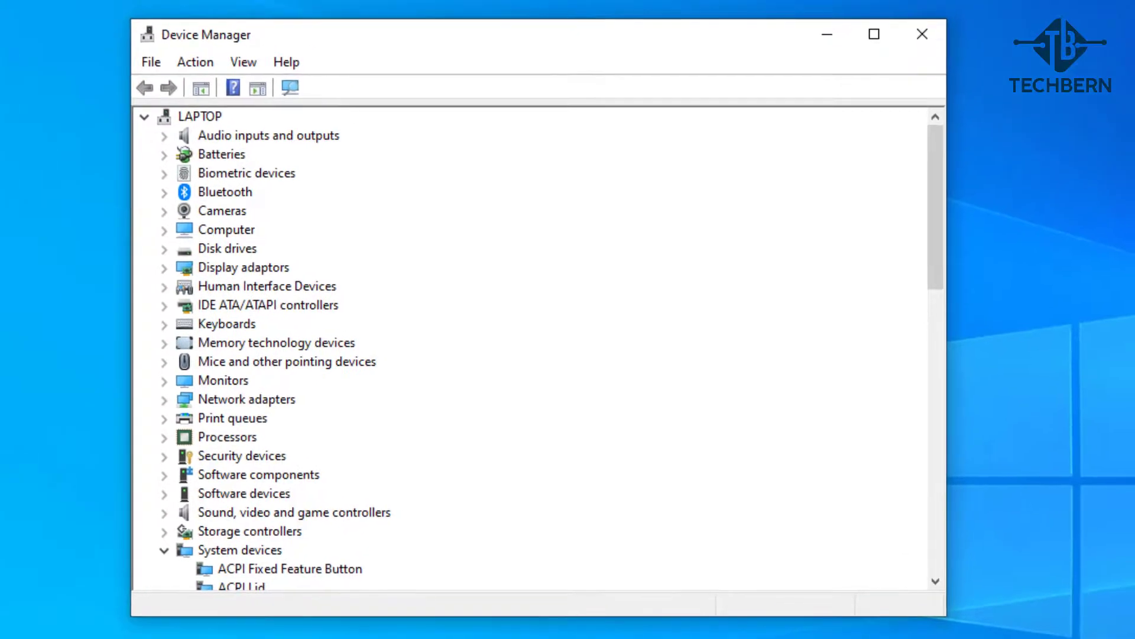
left_click(165, 401)
scroll(331, 423, "down", 2)
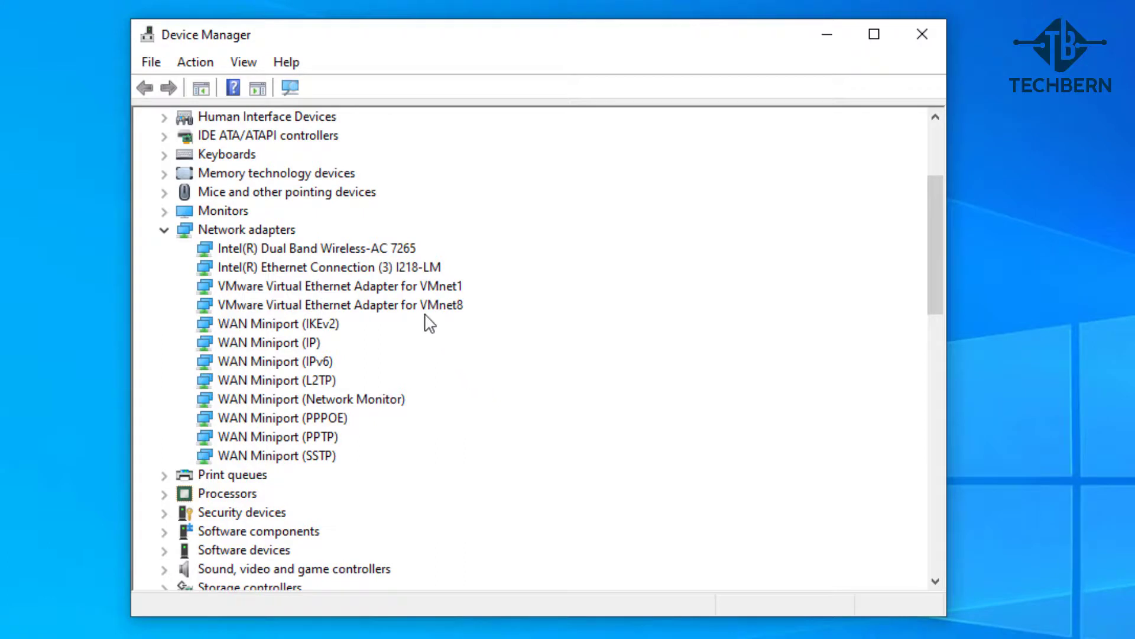
- Uninstall the Intel Dual Band Wireless-AC 7265 from its Driver tab and confirm the removal
right_click(414, 249)
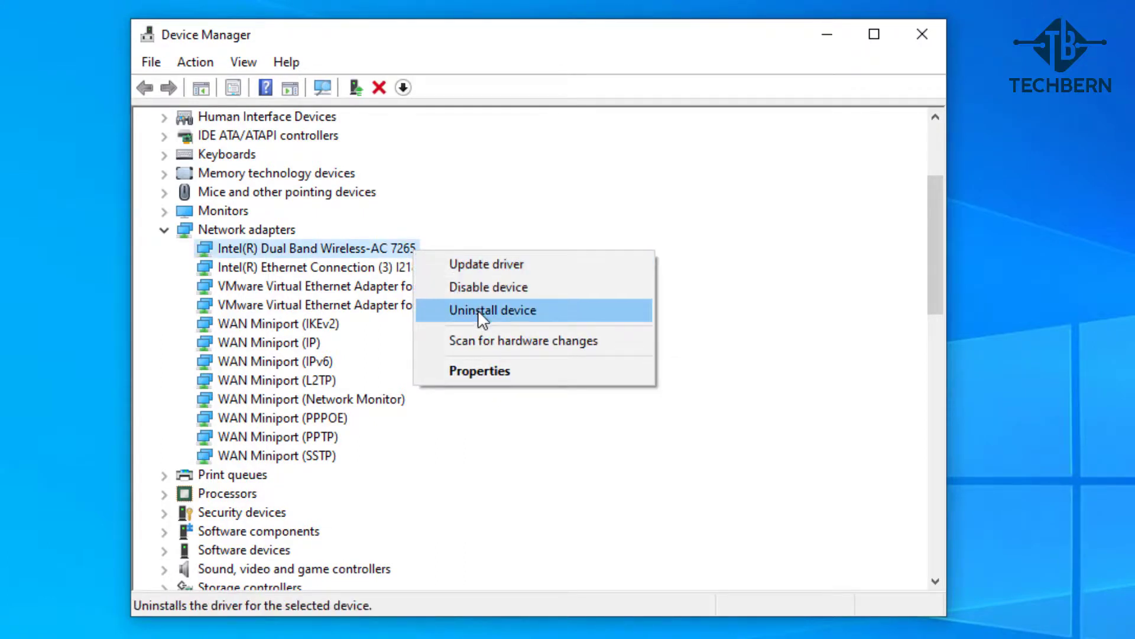
left_click(545, 366)
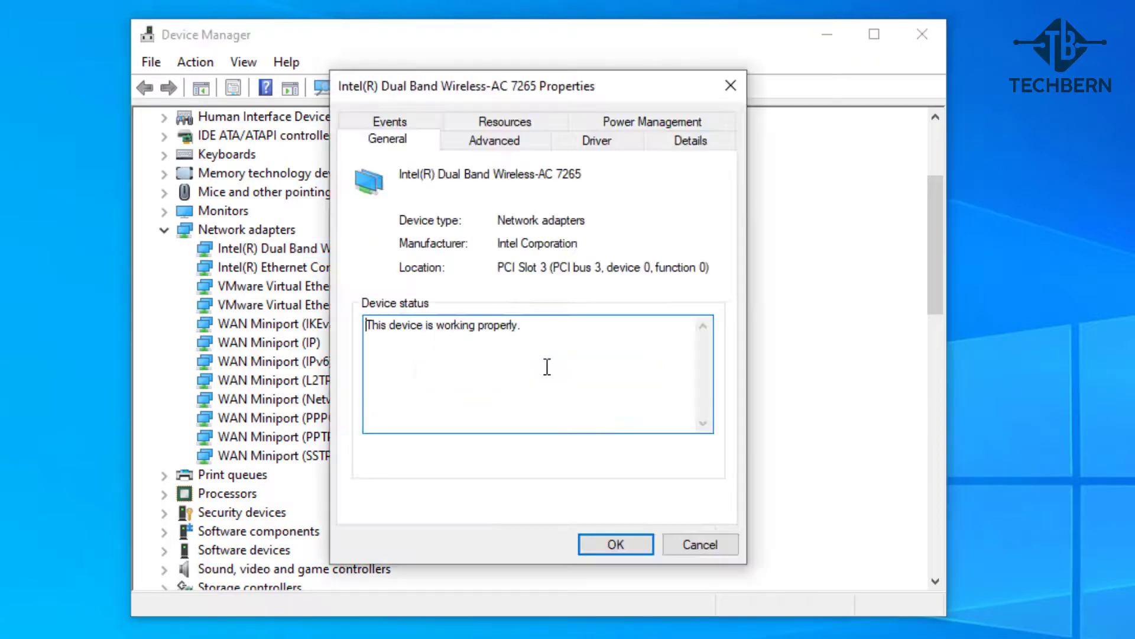
left_click(582, 147)
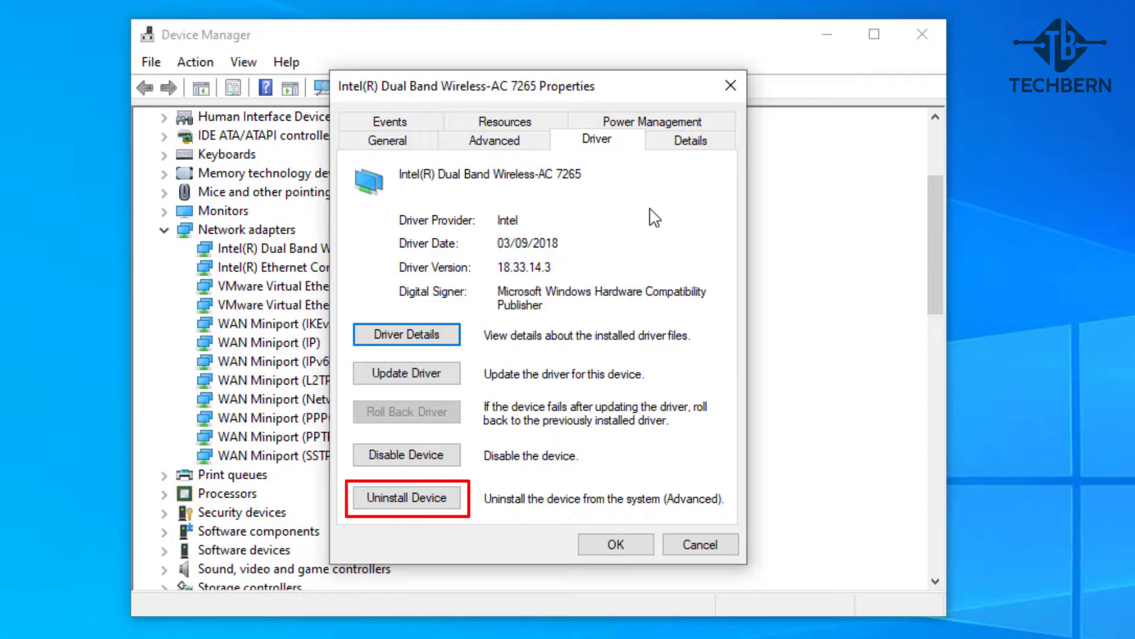
left_click(452, 503)
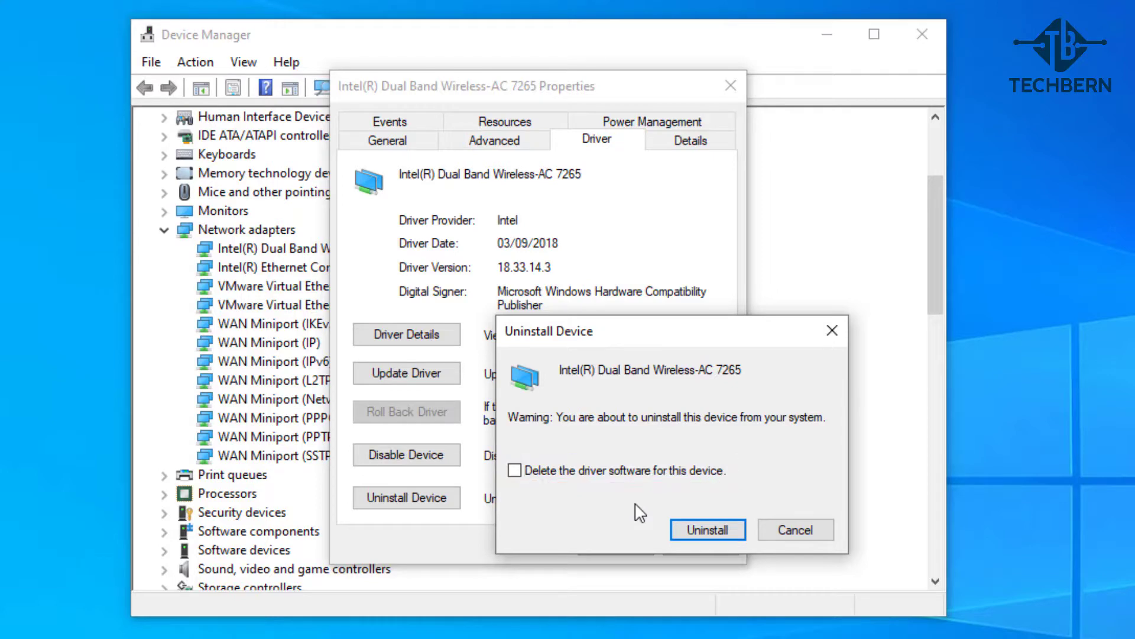
left_click(680, 530)
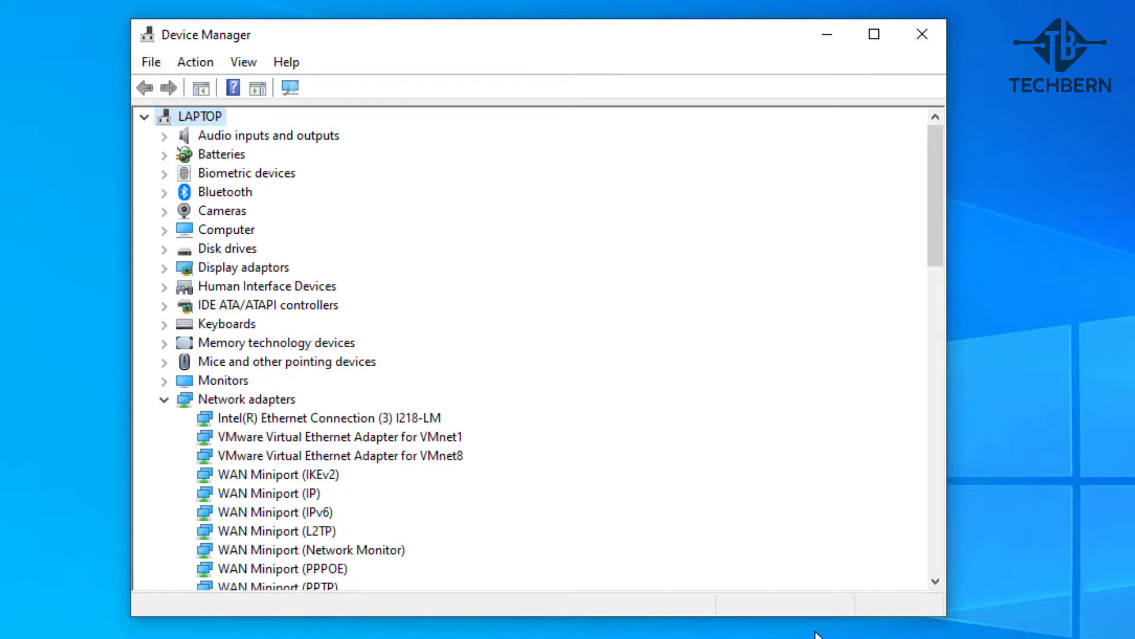
- Run Action > Scan for hardware changes to bring back the Wireless-AC 7265
left_click(207, 69)
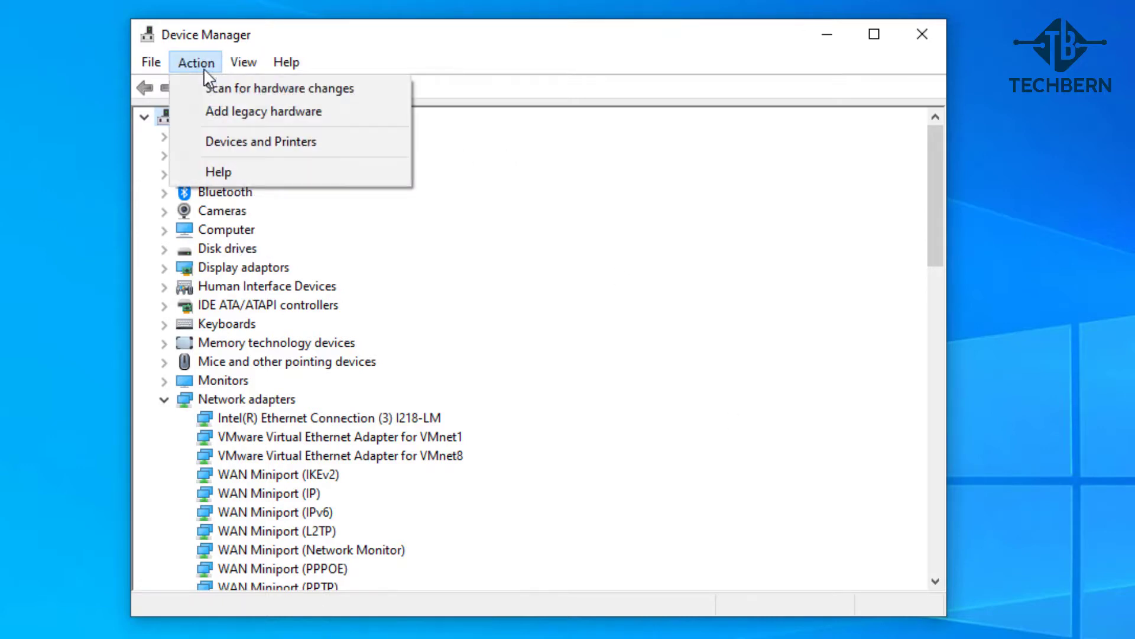
left_click(388, 91)
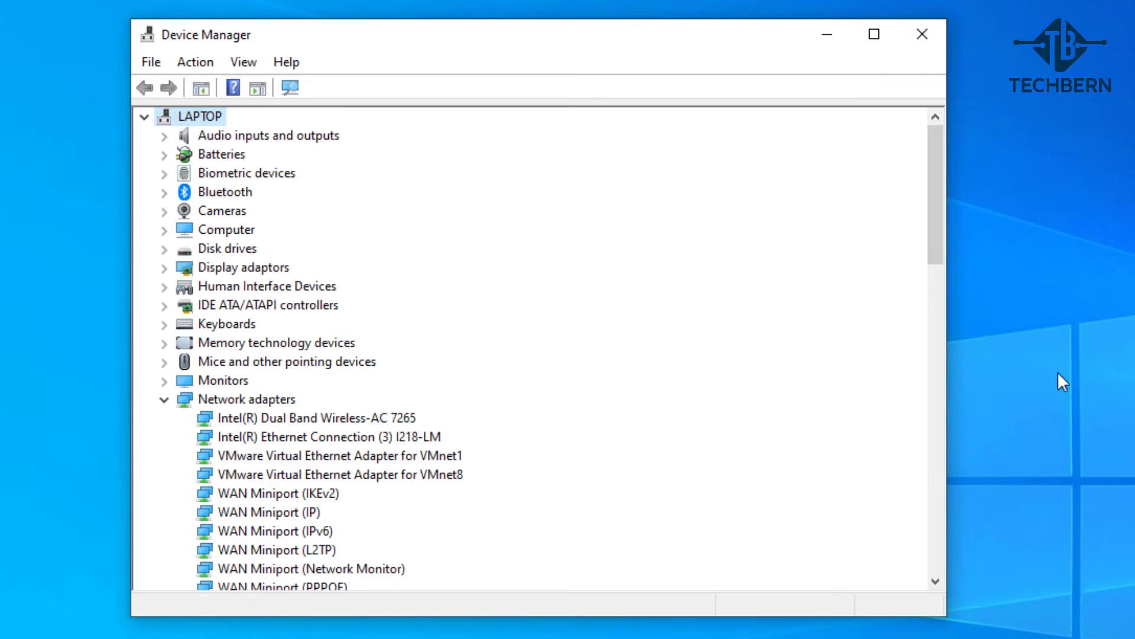
- Confirm the reinstalled adapter's driver is version 18.33.14.3, then close Device Manager
right_click(404, 417)
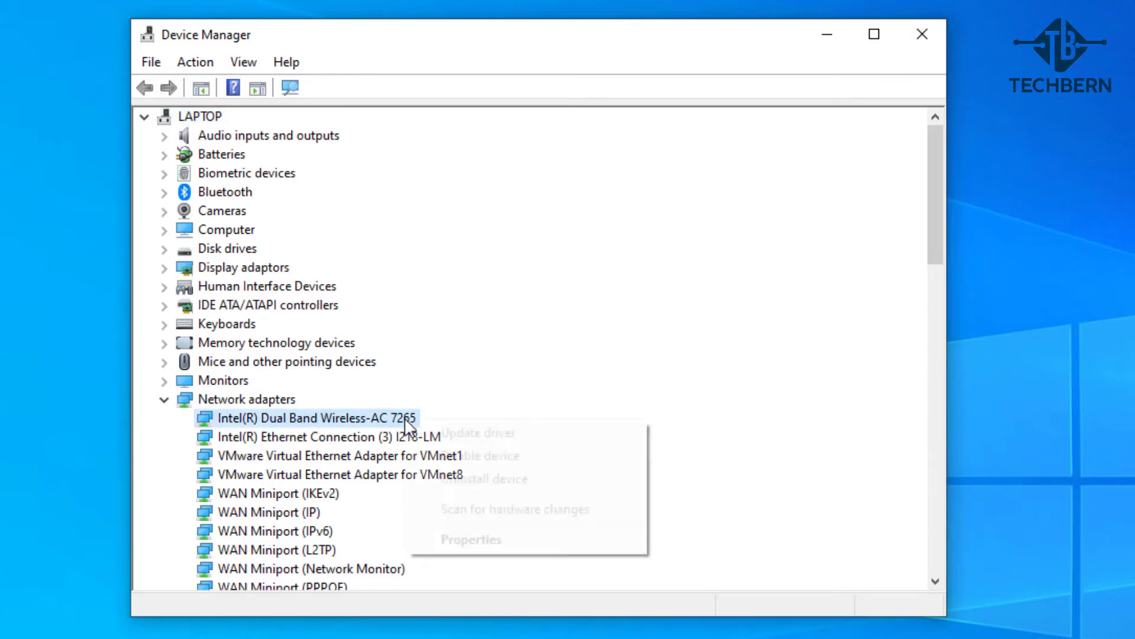
left_click(516, 539)
left_click(586, 145)
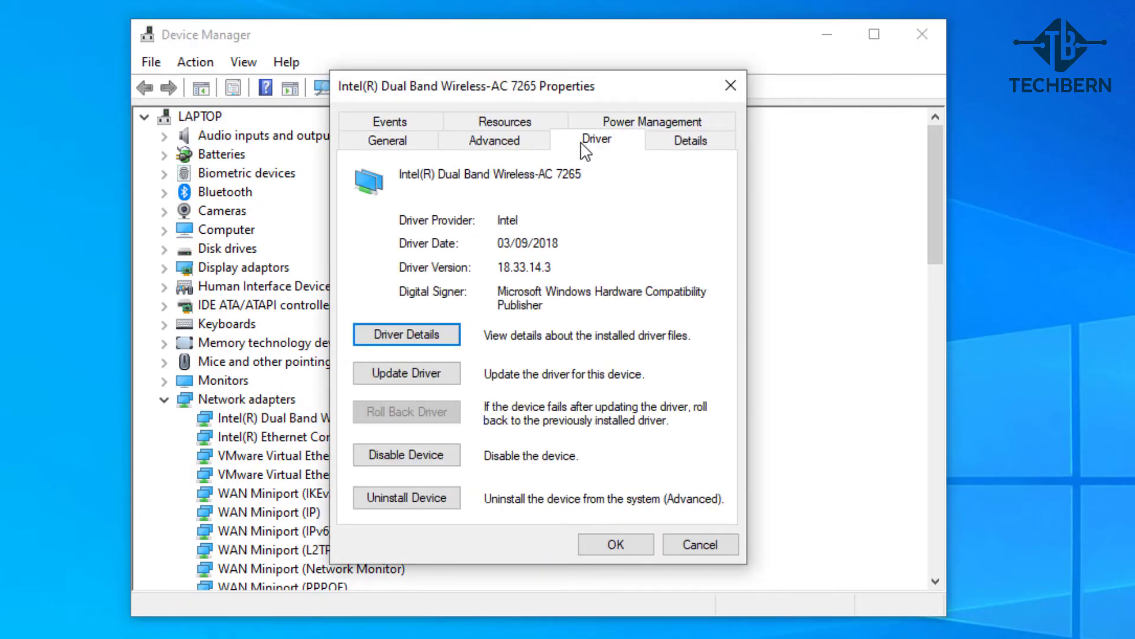
left_click(728, 89)
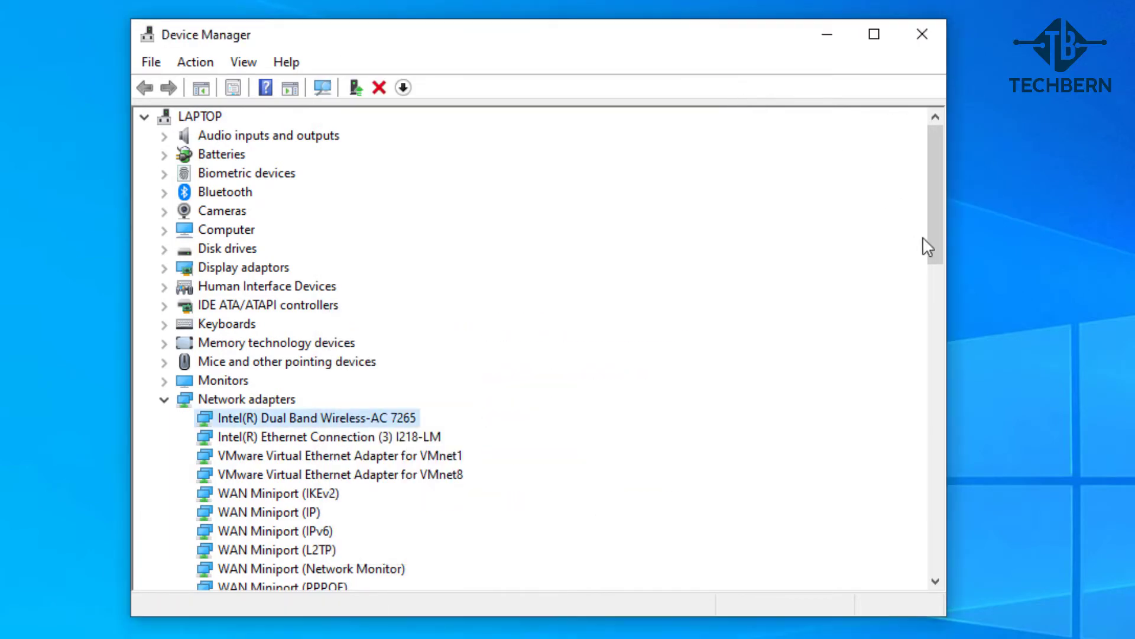
left_click(922, 36)
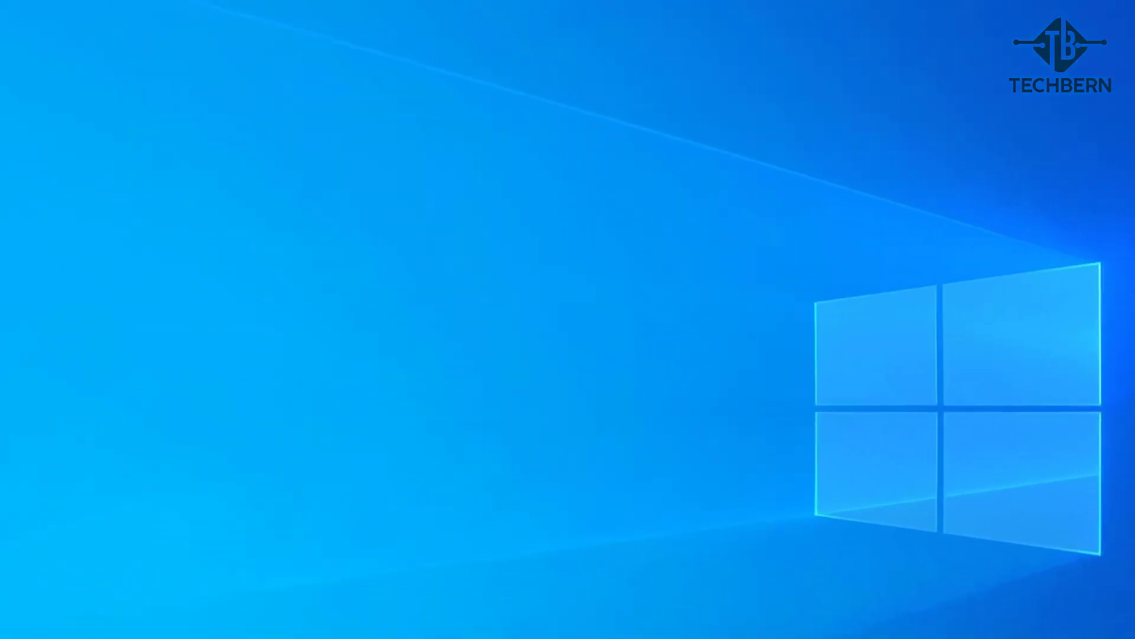